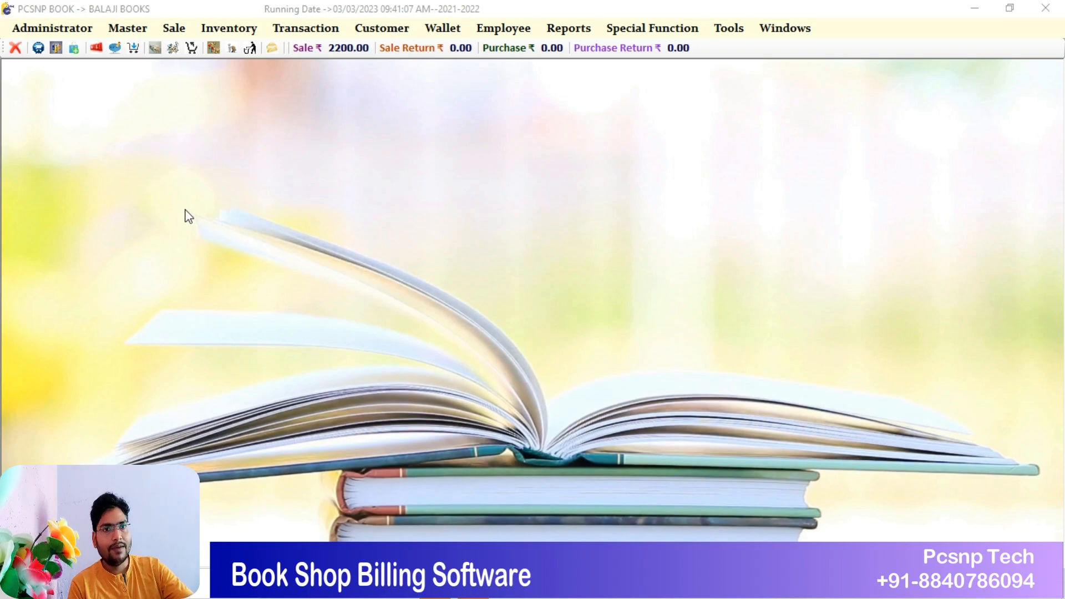
- Open the item master and load the record with item code 151
{"action": "left_click", "coordinate": [141, 33]}
{"action": "mouse_move", "coordinate": [163, 66]}
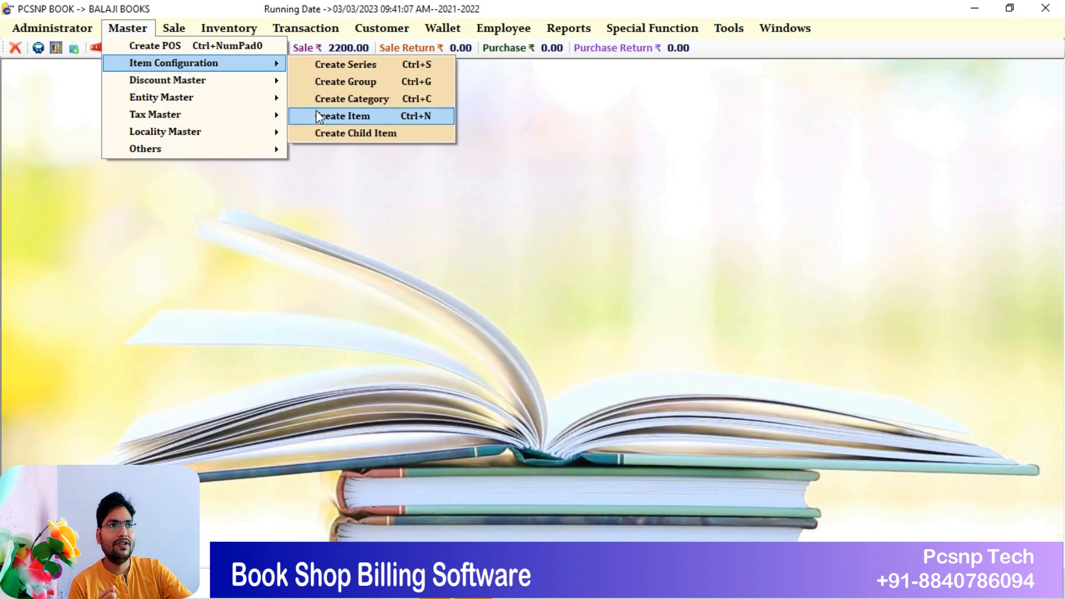
{"action": "left_click", "coordinate": [331, 117]}
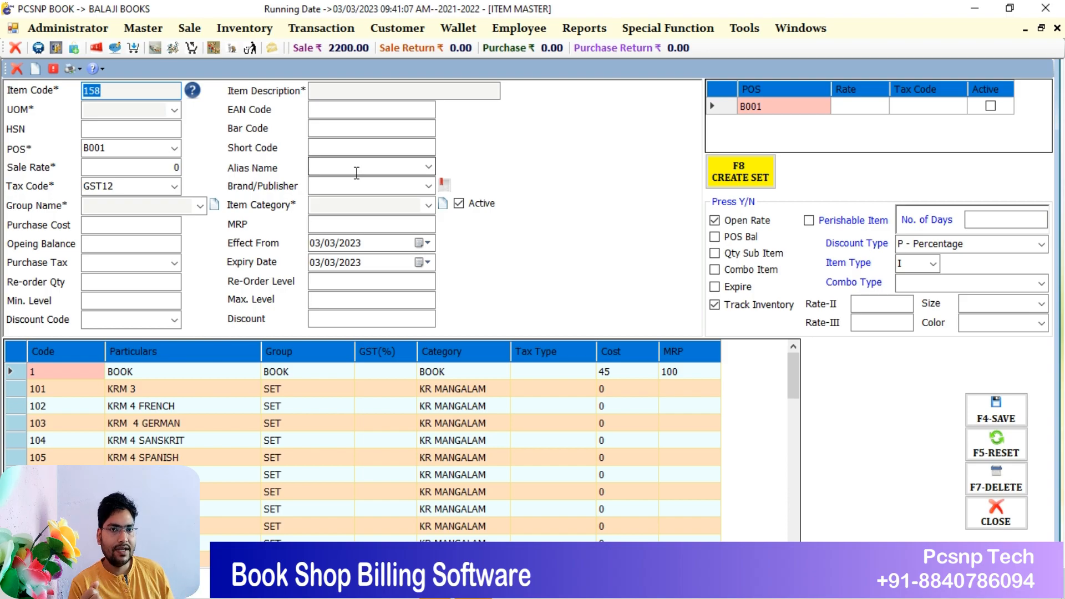
{"action": "type", "text": "151"}
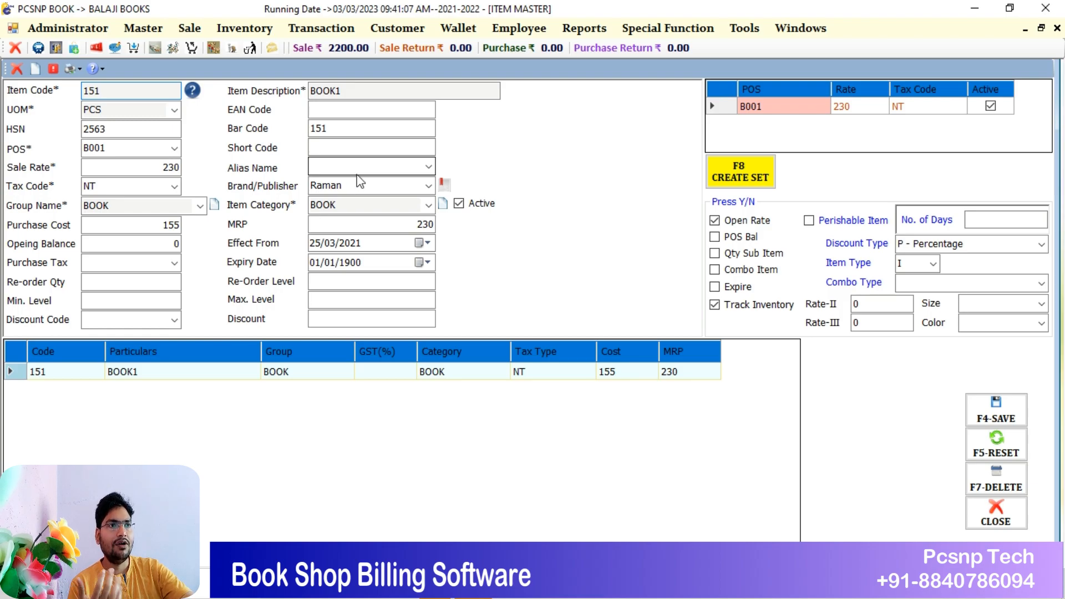
{"action": "double_click", "coordinate": [116, 89]}
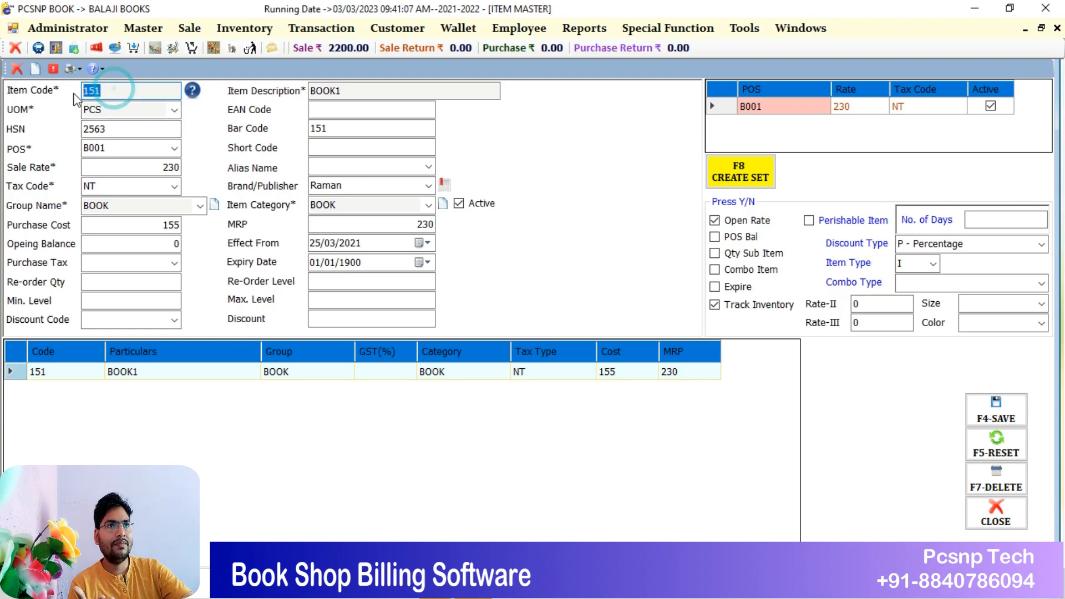
{"action": "left_click", "coordinate": [357, 91]}
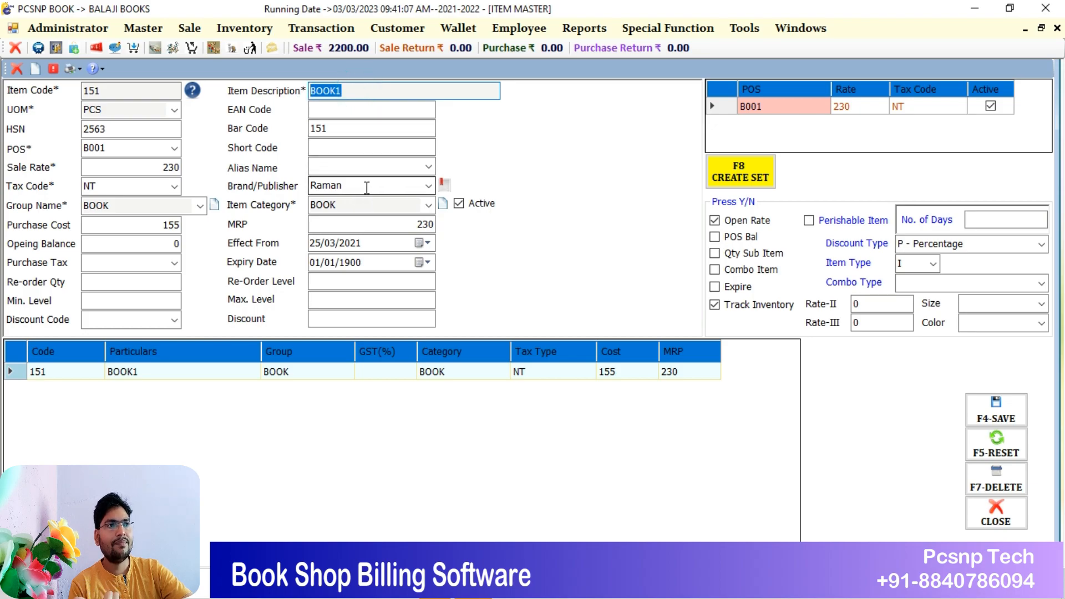
- Add a new brand/publisher named Yellow Bird to the brand list and close the list
{"action": "left_click", "coordinate": [445, 186]}
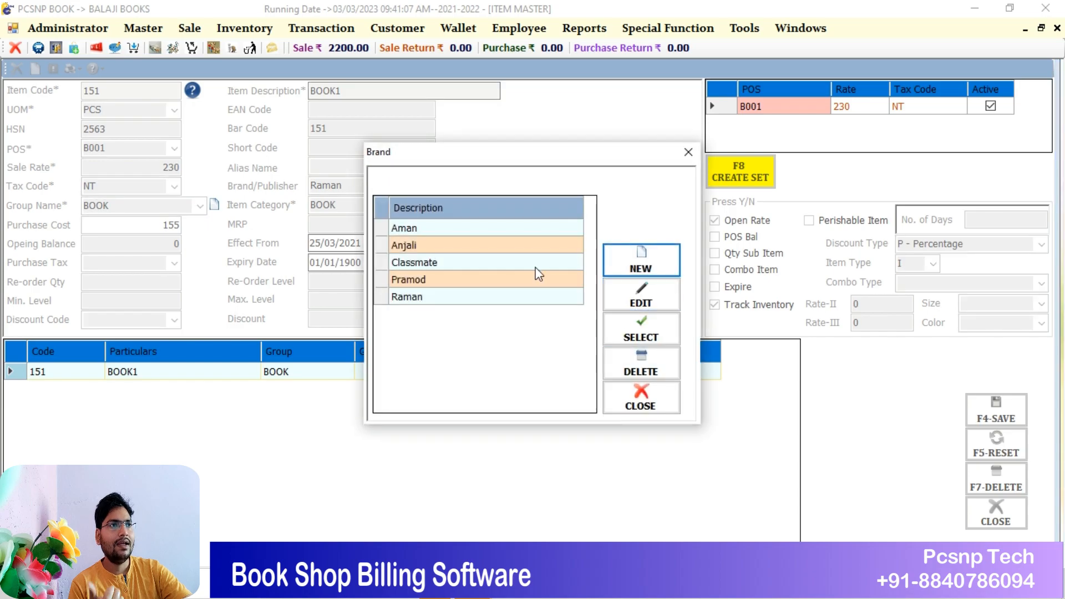
{"action": "left_click", "coordinate": [637, 263]}
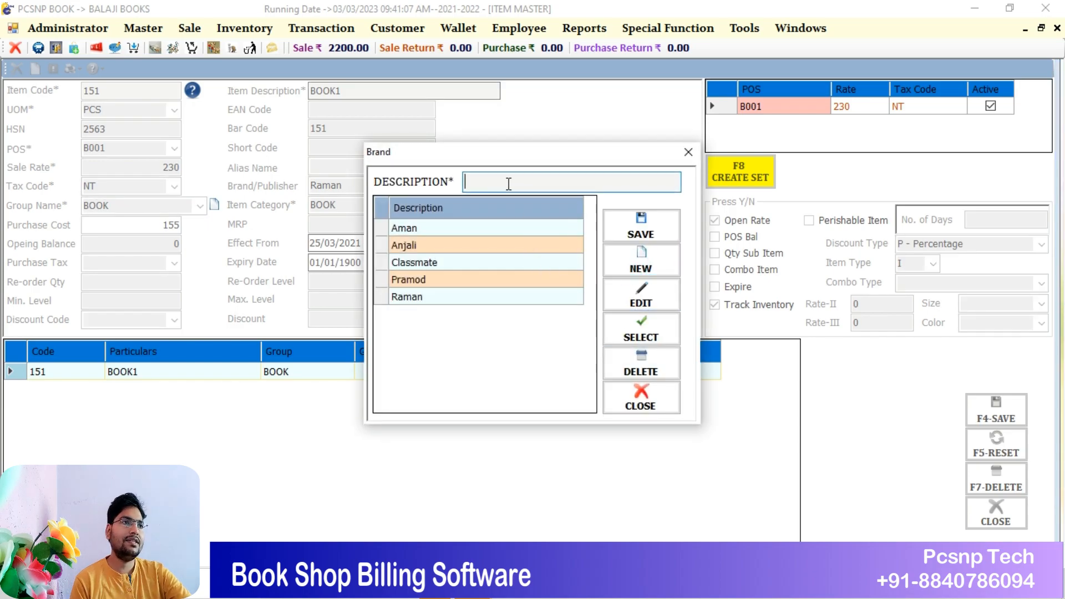
{"action": "type", "text": "Ra"}
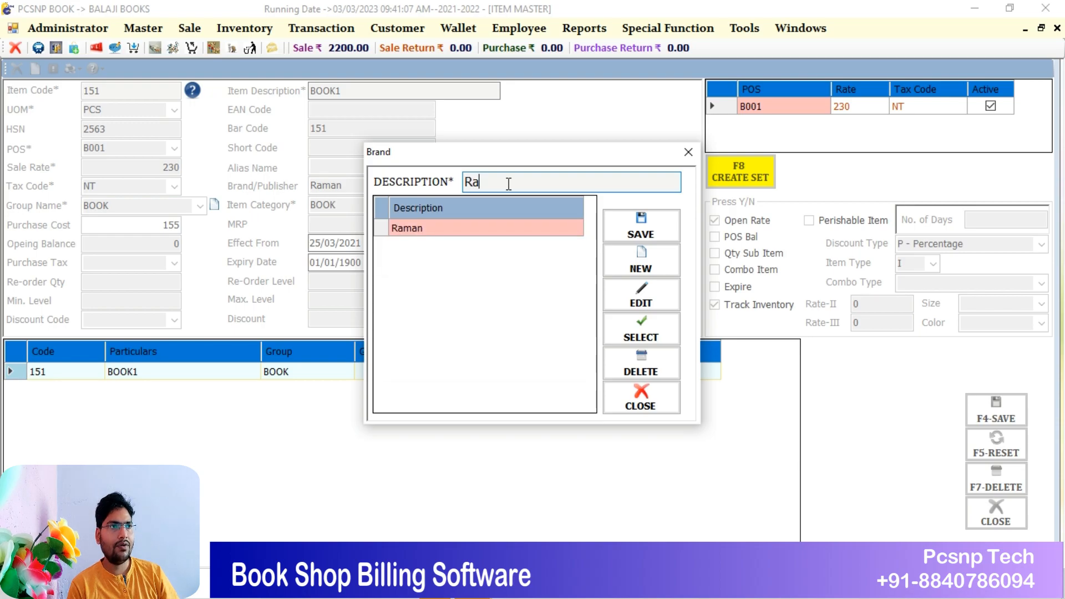
{"action": "key", "text": "BackSpace"}
{"action": "key", "text": "BackSpace"}
{"action": "type", "text": "S"}
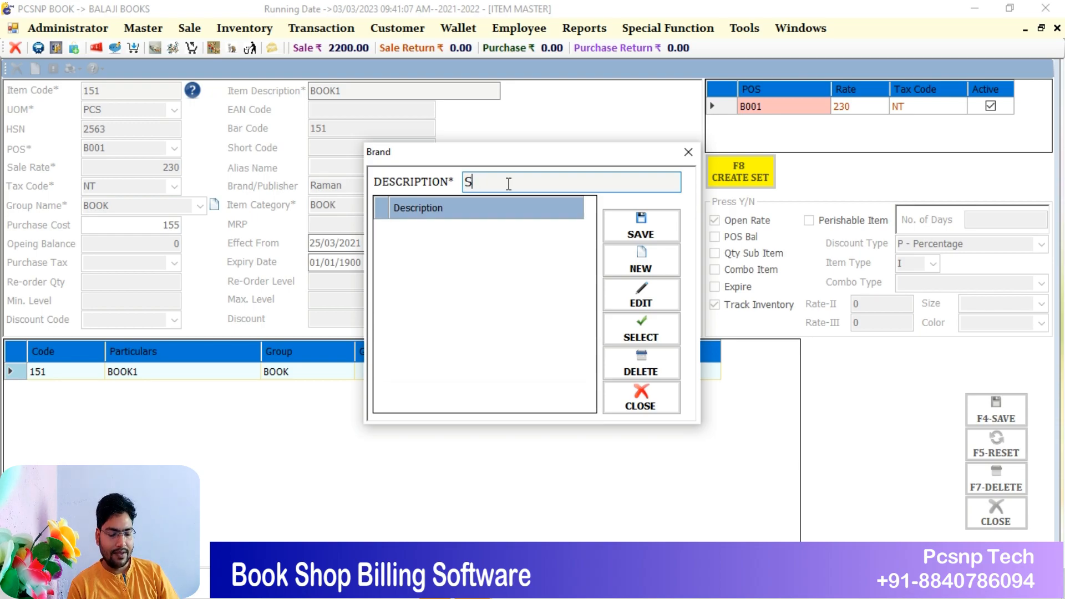
{"action": "key", "text": "BackSpace"}
{"action": "type", "text": "Yell"}
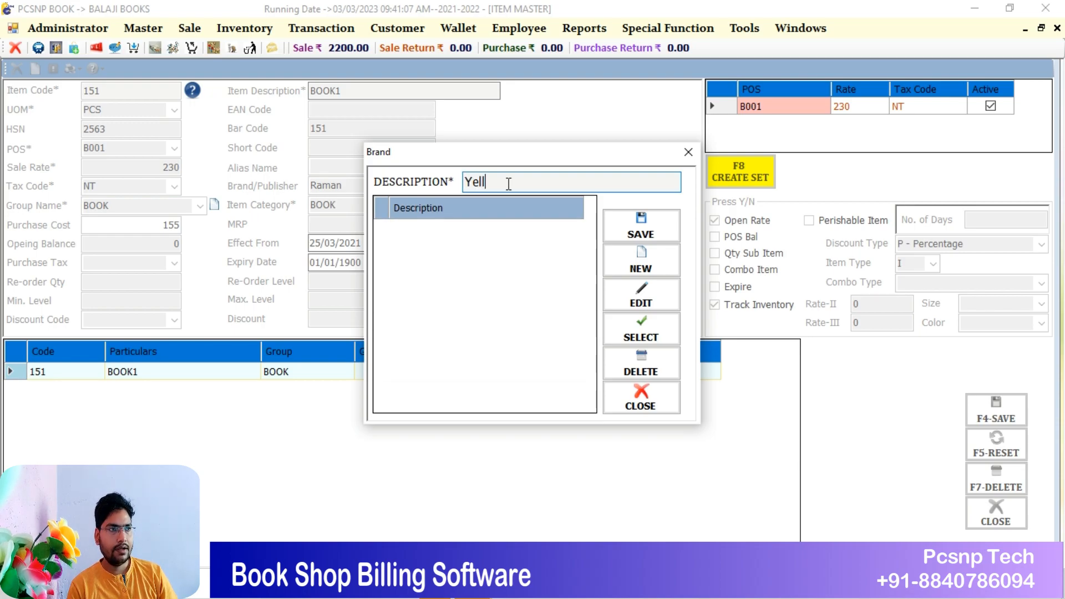
{"action": "type", "text": "ow Bird"}
{"action": "key", "text": "Return"}
{"action": "key", "text": "Return"}
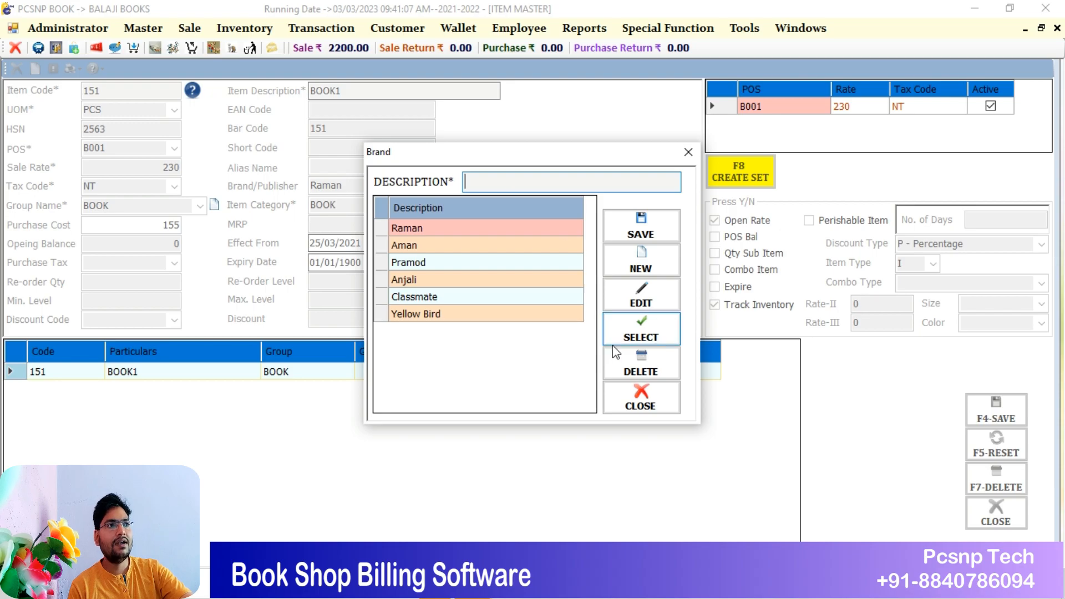
{"action": "left_click", "coordinate": [634, 410]}
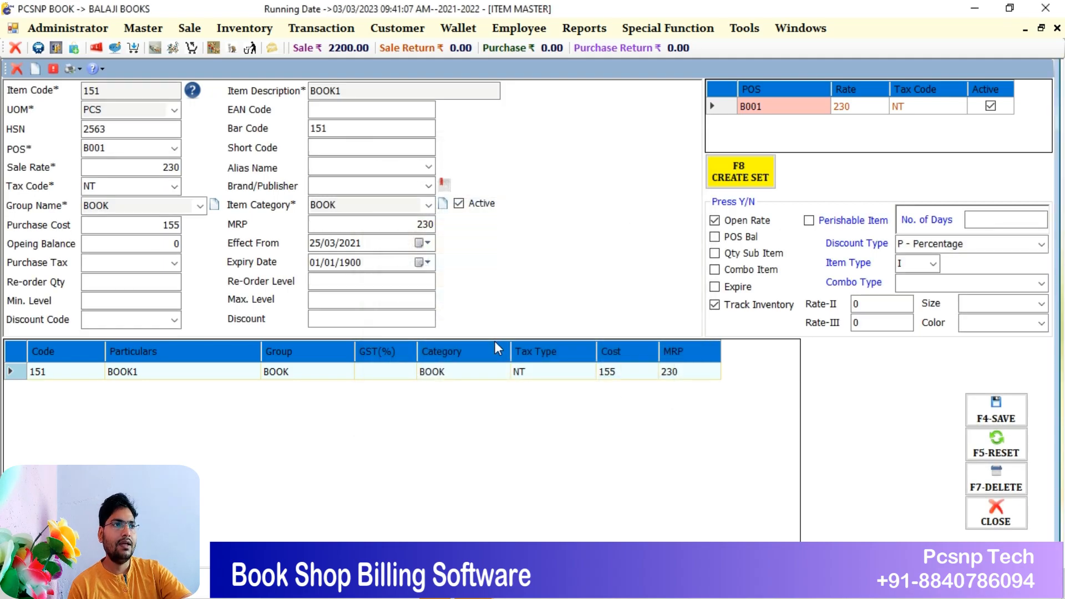
- Assign Yellow Bird as the brand/publisher of item 151 and save the item
{"action": "left_click", "coordinate": [429, 187]}
{"action": "left_click", "coordinate": [356, 266]}
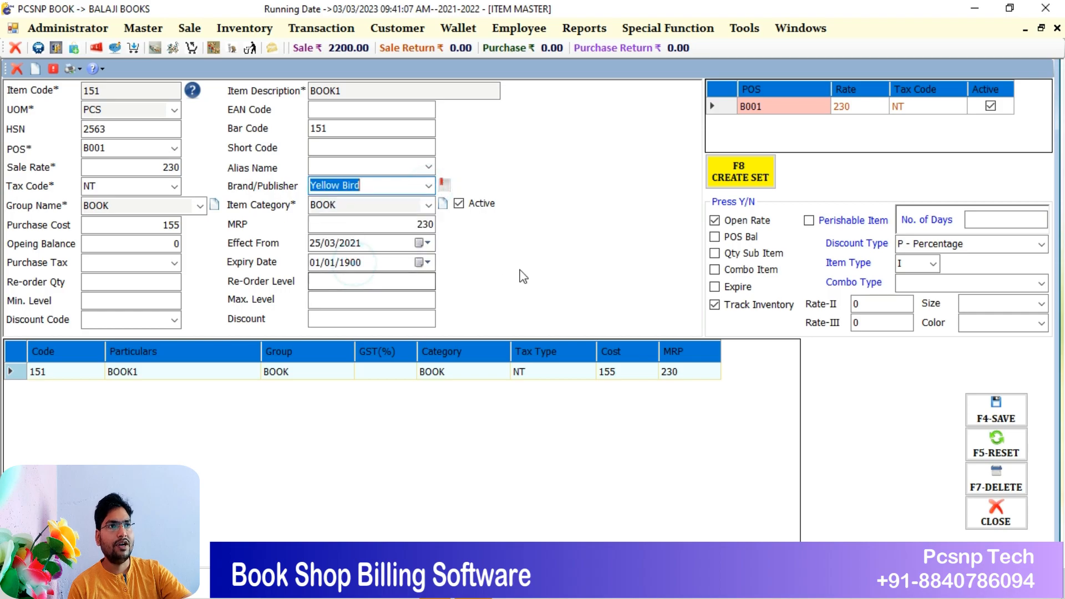
{"action": "left_click", "coordinate": [982, 402]}
{"action": "left_click", "coordinate": [551, 345]}
{"action": "left_click", "coordinate": [567, 343]}
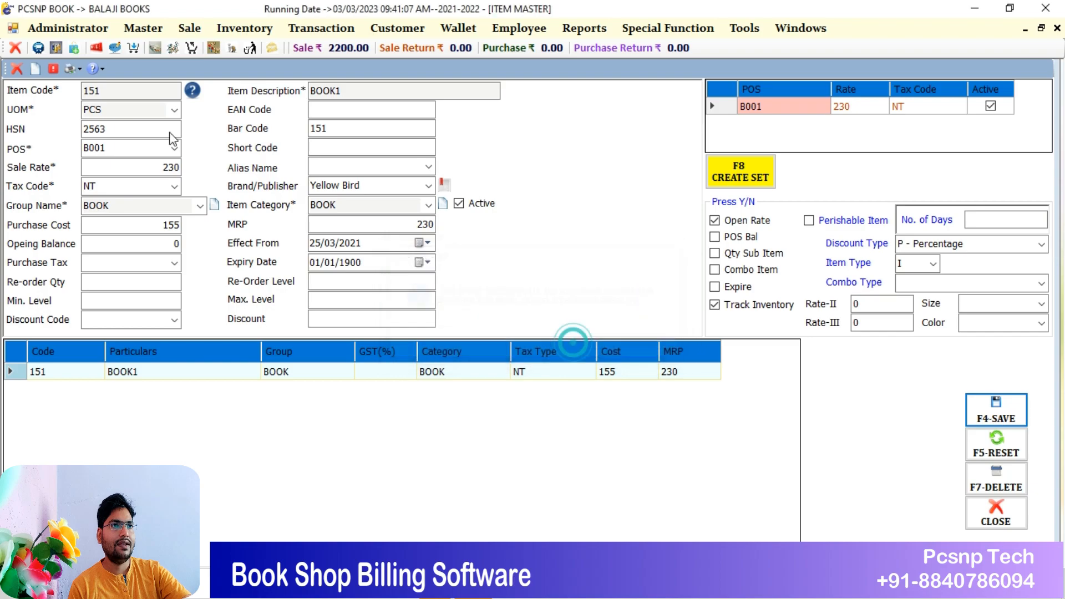
- Look up the item records with codes 152 and 153
{"action": "key", "text": "BackSpace"}
{"action": "type", "text": "2"}
{"action": "key", "text": "Return"}
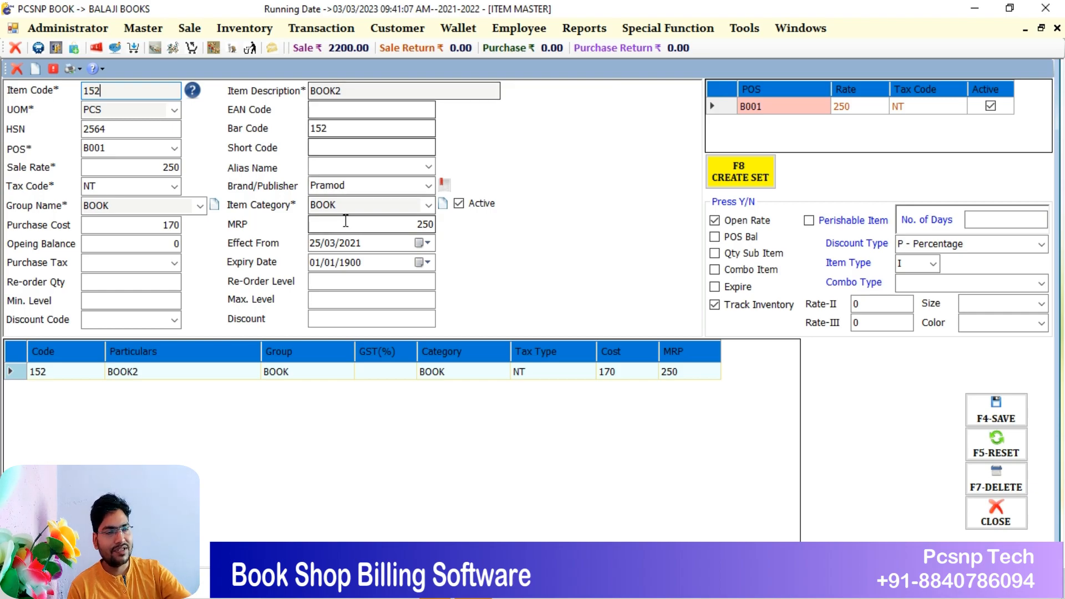
{"action": "key", "text": "BackSpace"}
{"action": "type", "text": "3"}
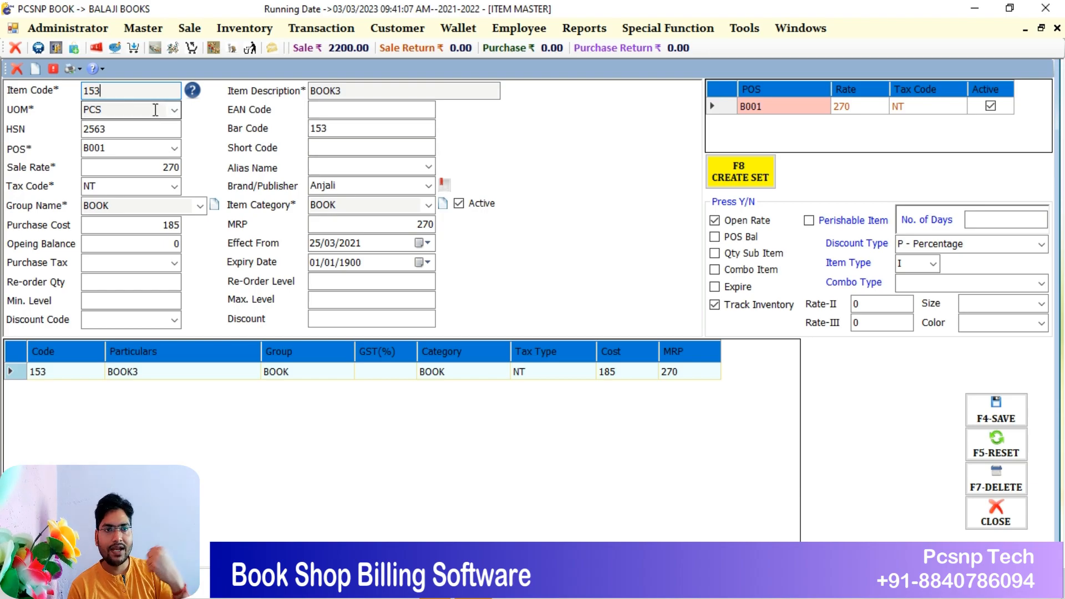
- Load item 154 and open the list of items that make up its set
{"action": "key", "text": "BackSpace"}
{"action": "type", "text": "4"}
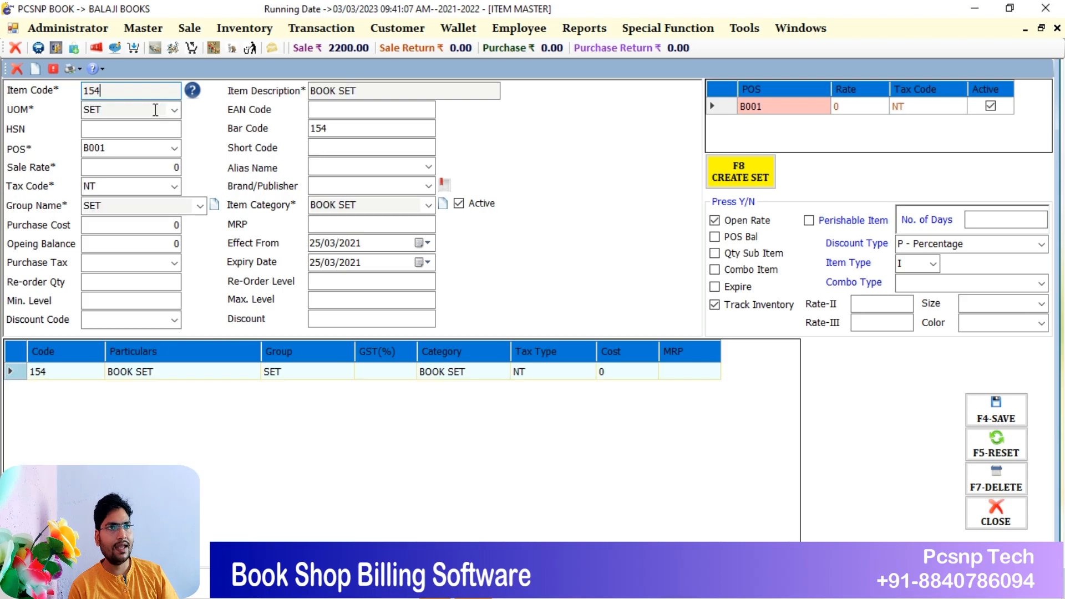
{"action": "left_click", "coordinate": [364, 89]}
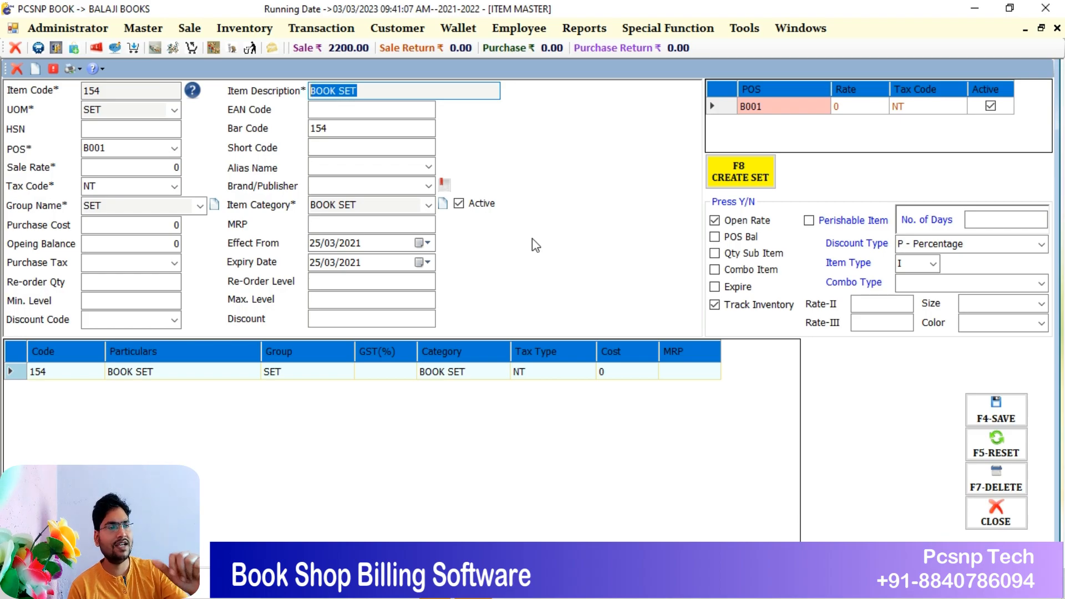
{"action": "left_click", "coordinate": [725, 187]}
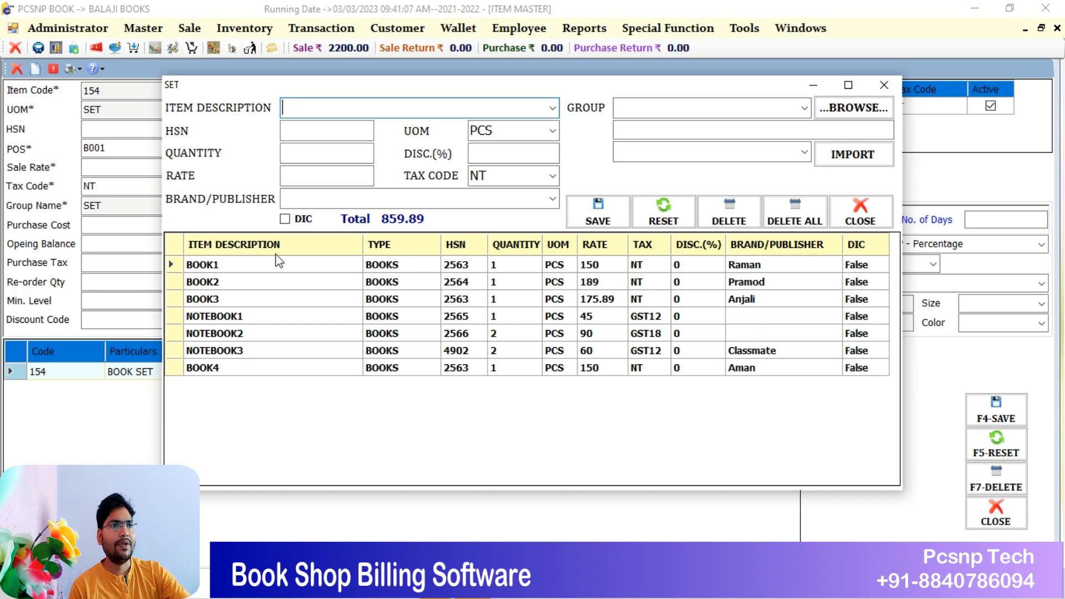
- Change the brand/publisher of BOOK1 in the set to Yellow Bird and save the entry
{"action": "left_click", "coordinate": [220, 268]}
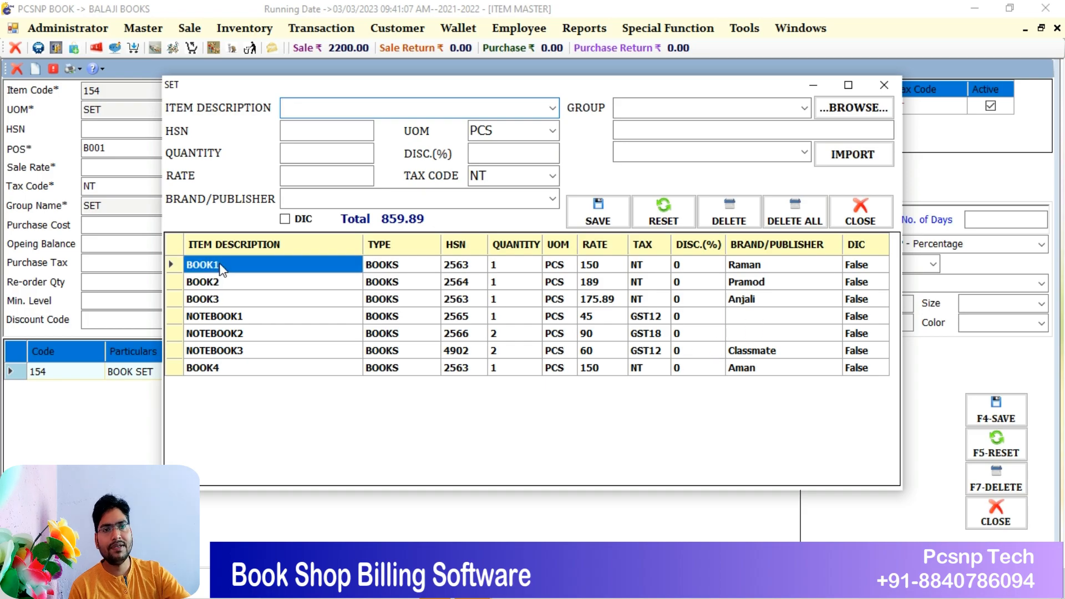
{"action": "left_click", "coordinate": [175, 268]}
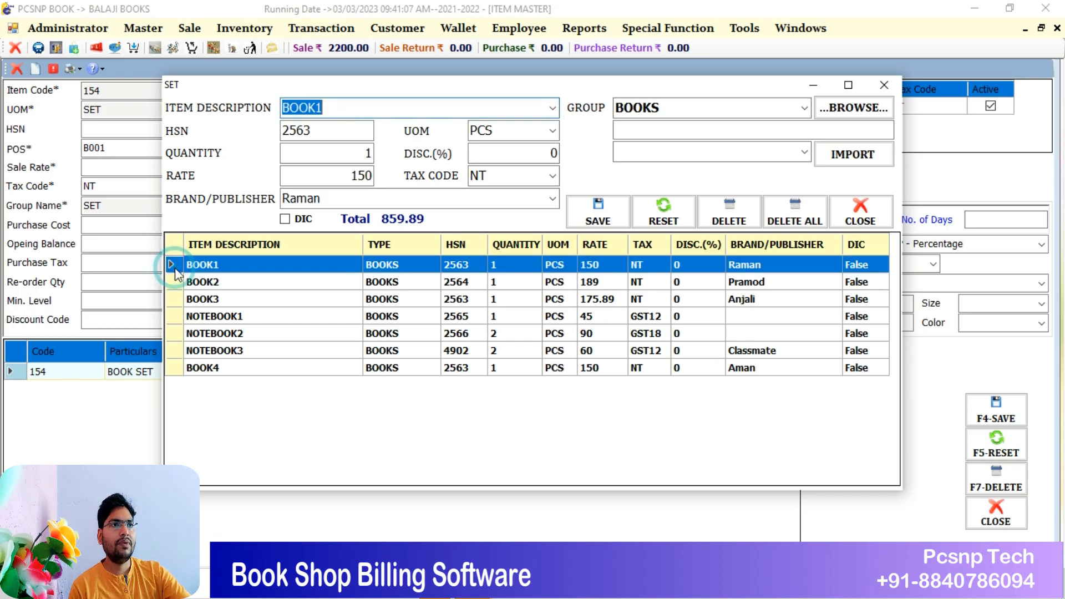
{"action": "key", "text": "Tab"}
{"action": "key", "text": "Tab"}
{"action": "key", "text": "Tab"}
{"action": "key", "text": "Tab"}
{"action": "key", "text": "Tab"}
{"action": "key", "text": "Tab"}
{"action": "key", "text": "Tab"}
{"action": "key", "text": "Tab"}
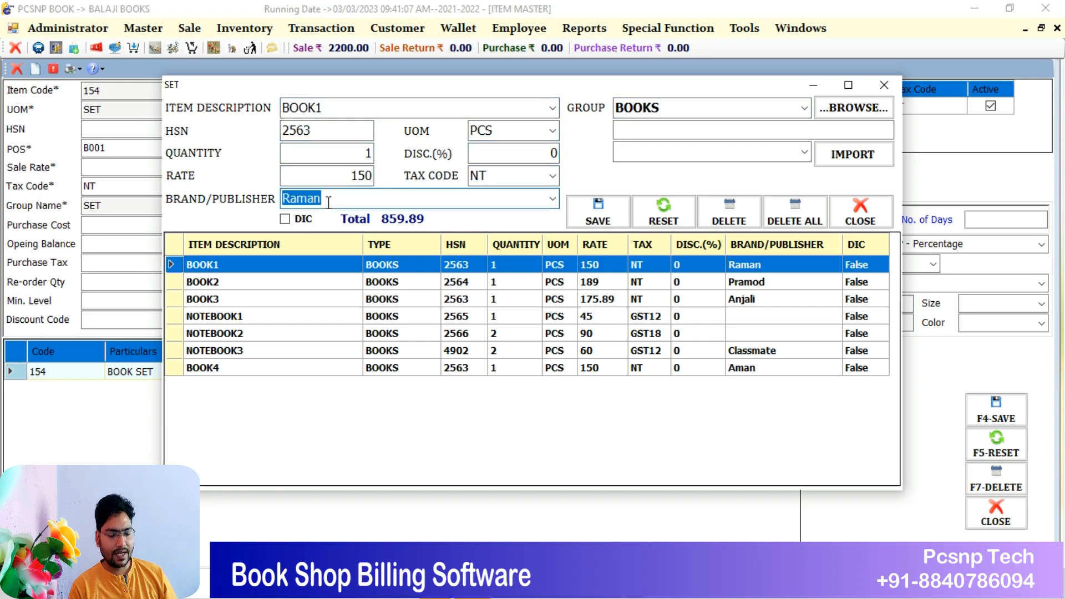
{"action": "type", "text": "ye"}
{"action": "key", "text": "Down"}
{"action": "key", "text": "Return"}
{"action": "key", "text": "Return"}
{"action": "key", "text": "Return"}
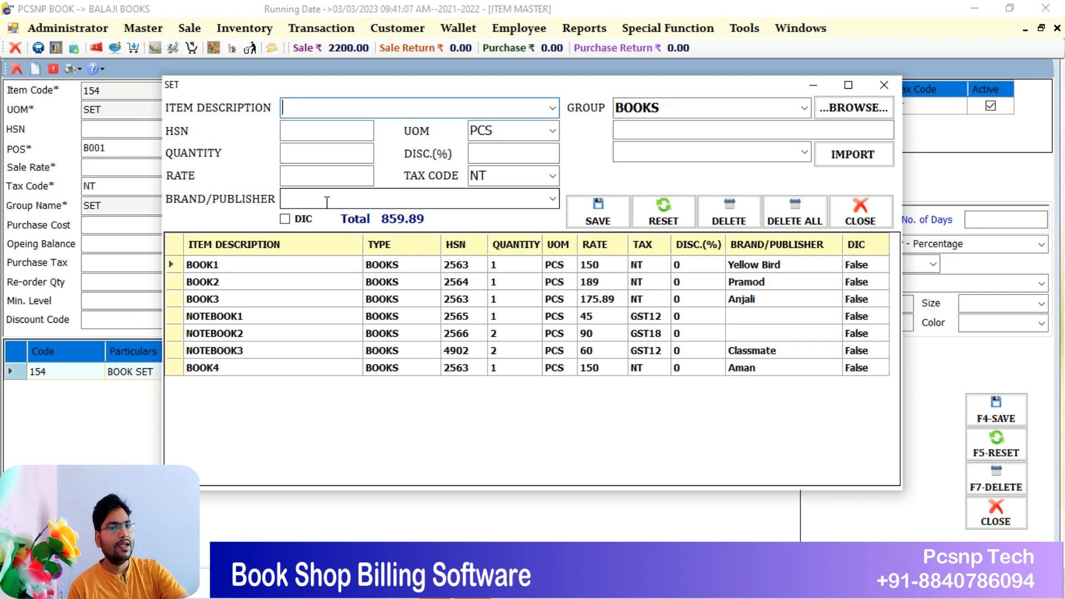
- Start a new set entry for BOOK5 with HSN 2563 and a quantity of 2
{"action": "type", "text": "BOOK"}
{"action": "key", "text": "BackSpace"}
{"action": "type", "text": "K"}
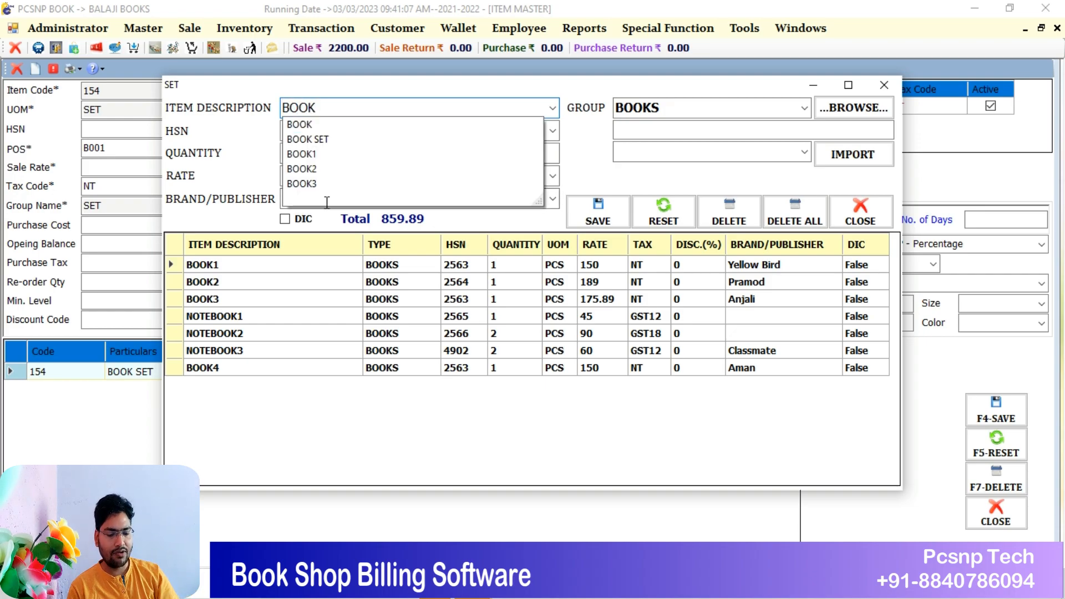
{"action": "type", "text": "5"}
{"action": "key", "text": "Return"}
{"action": "key", "text": "Return"}
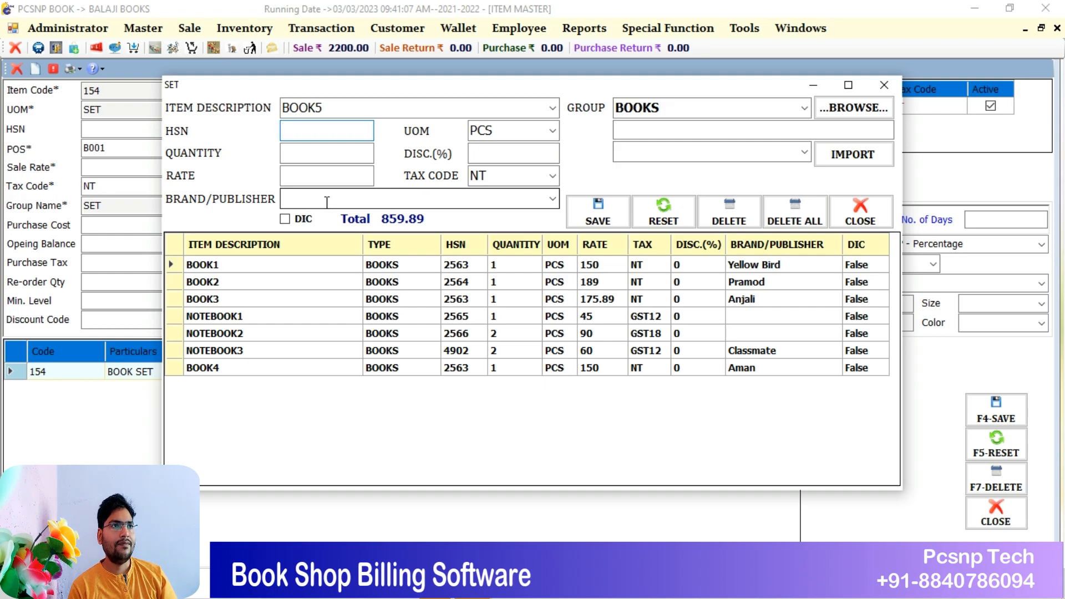
{"action": "type", "text": "2563"}
{"action": "key", "text": "Return"}
{"action": "key", "text": "Return"}
{"action": "type", "text": "2"}
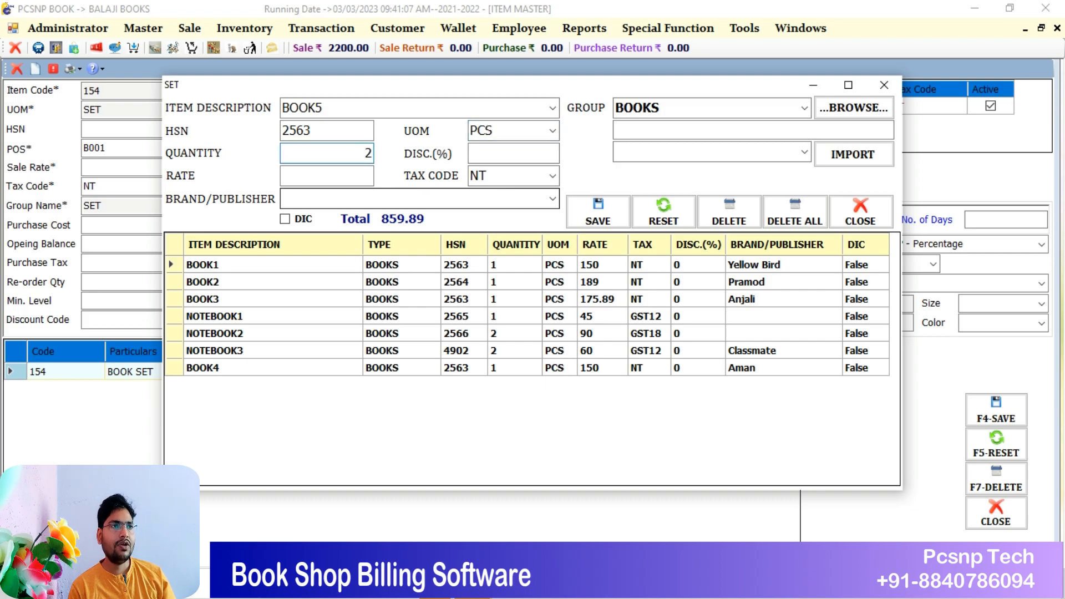
{"action": "key", "text": "Return"}
{"action": "key", "text": "Return"}
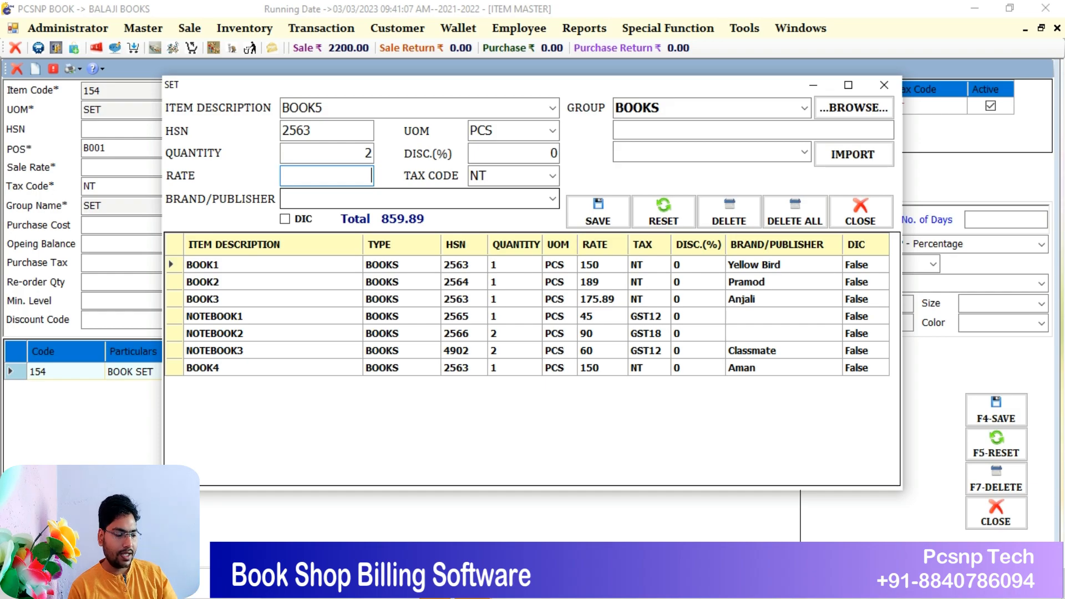
- Set the BOOK5 entry's rate to 280 and its brand/publisher to Raman, then save it to the set
{"action": "type", "text": "280"}
{"action": "key", "text": "Return"}
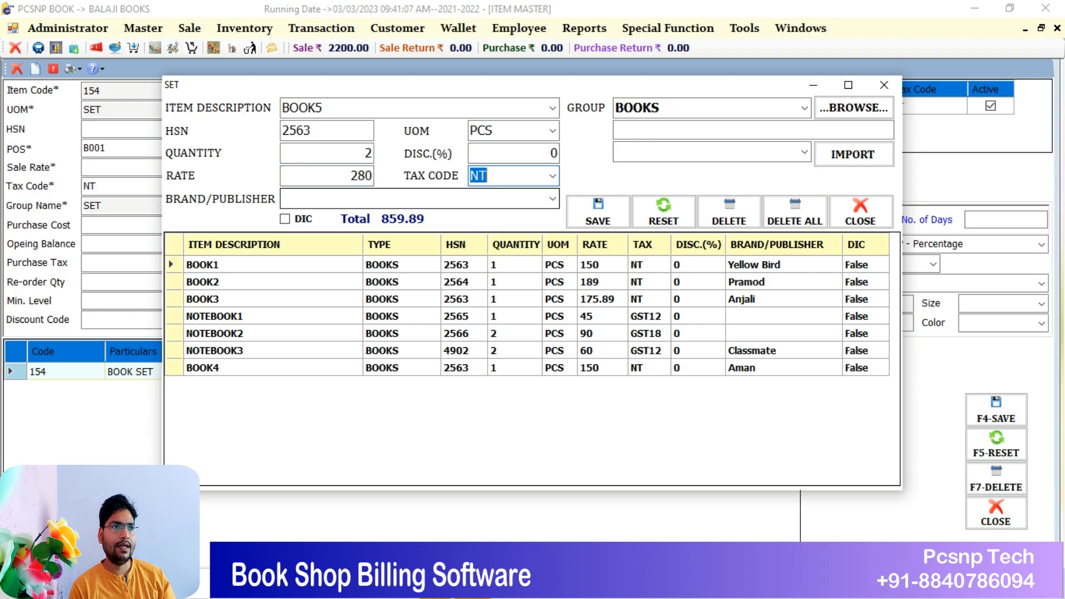
{"action": "key", "text": "Return"}
{"action": "type", "text": "ram"}
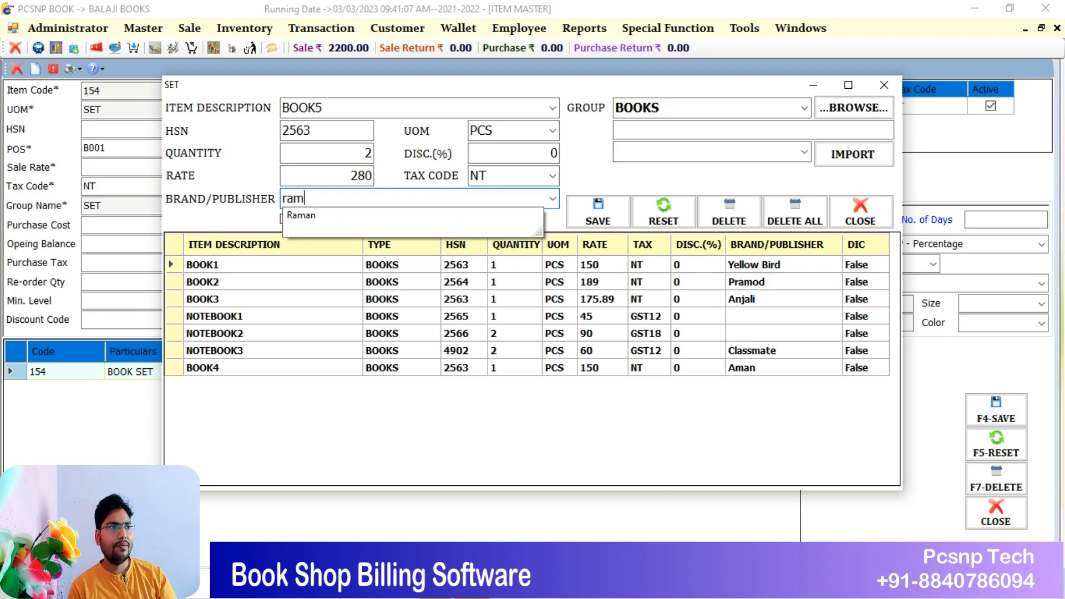
{"action": "key", "text": "Down"}
{"action": "key", "text": "Return"}
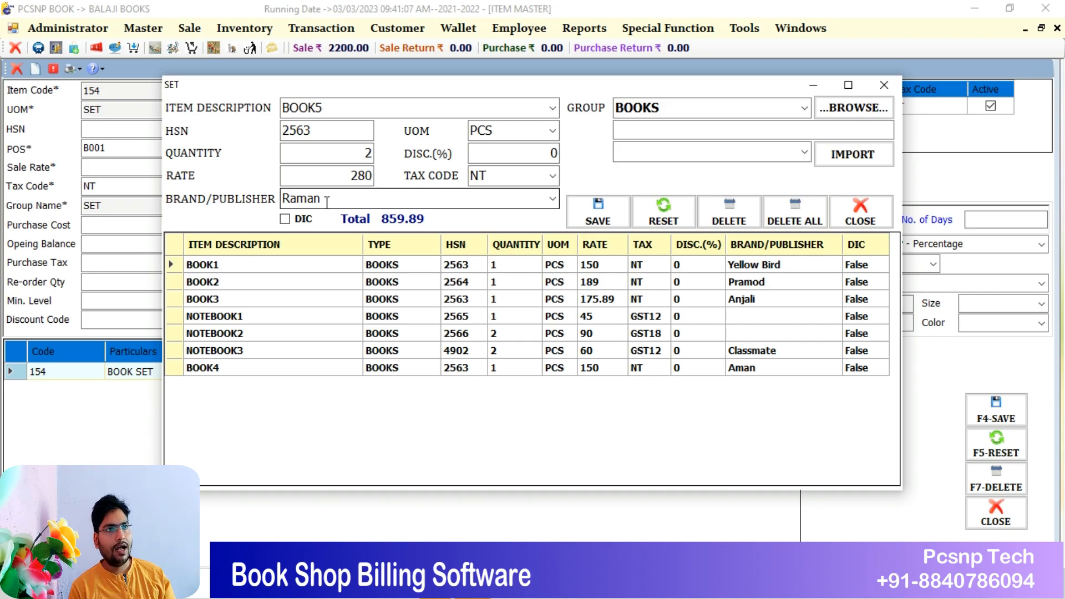
{"action": "key", "text": "Return"}
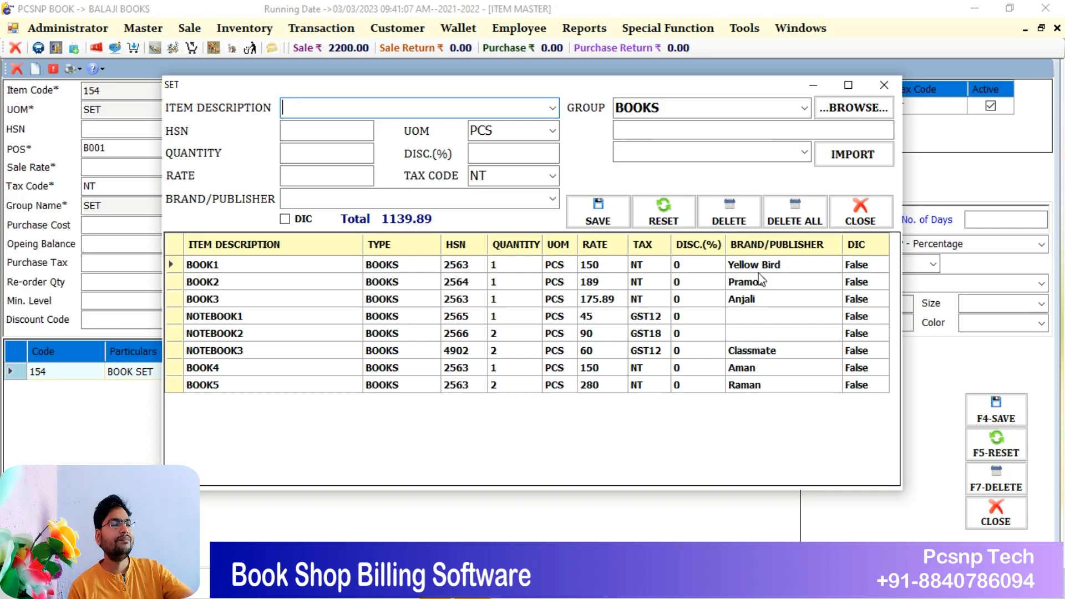
- Close the set and the item master, and open the Brand/Publisher Sale Report from the billing reports
{"action": "left_click", "coordinate": [884, 85]}
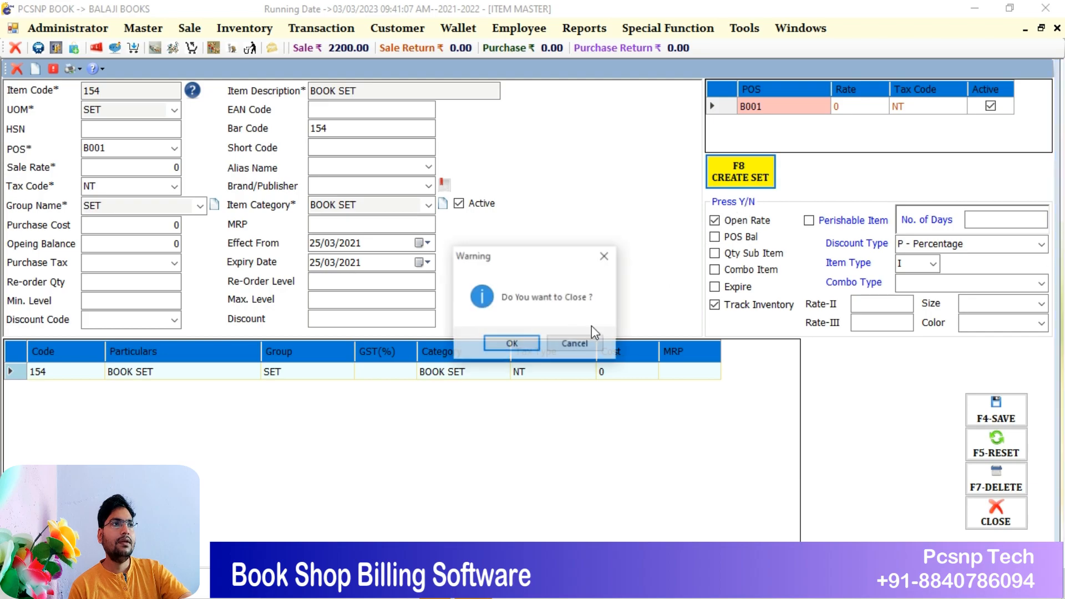
{"action": "left_click", "coordinate": [511, 343]}
{"action": "left_click", "coordinate": [577, 29]}
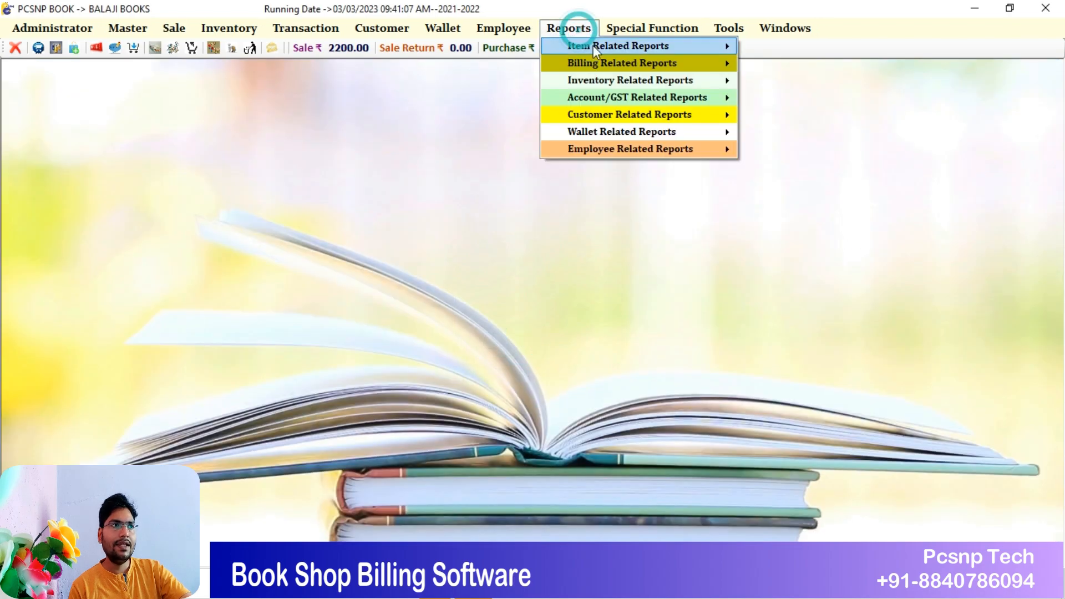
{"action": "mouse_move", "coordinate": [632, 69]}
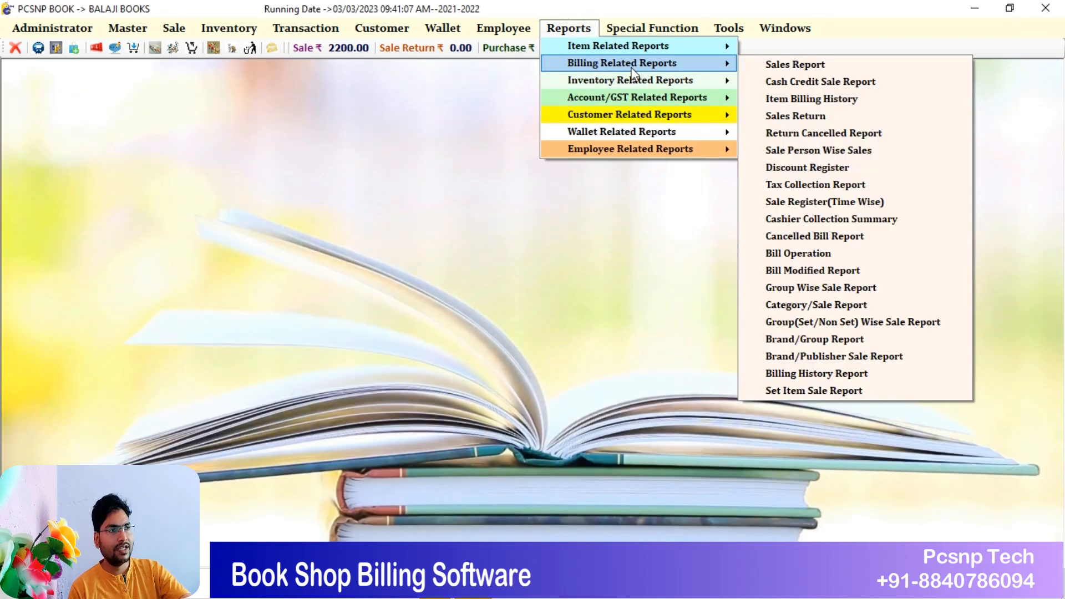
{"action": "left_click", "coordinate": [830, 358]}
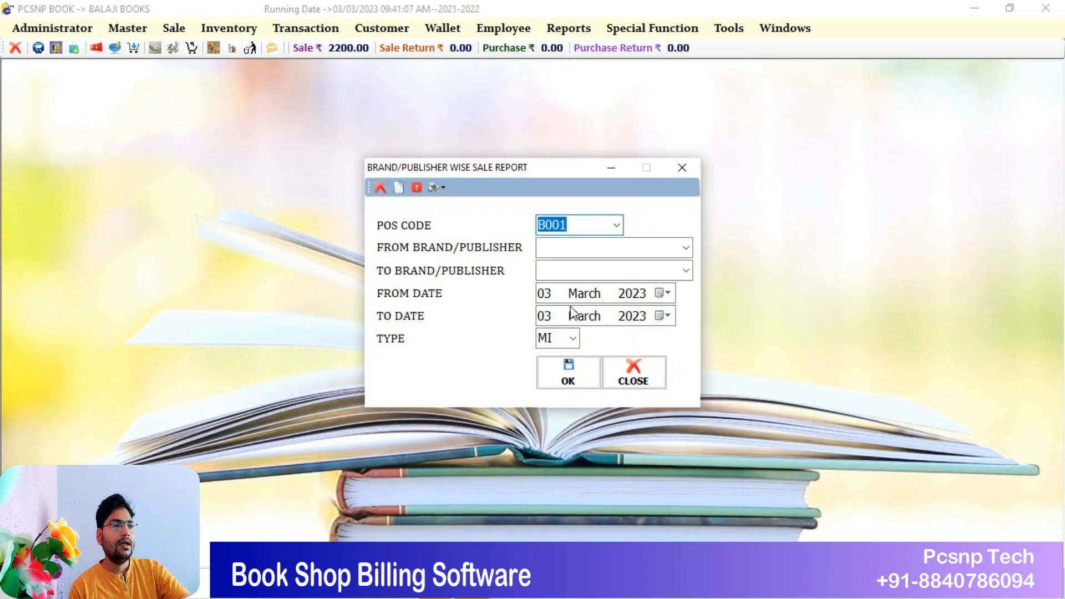
- Generate the brand/publisher-wise sale report for 03 March 2023 with type MI and again with type SI, and close it
{"action": "left_click", "coordinate": [567, 372]}
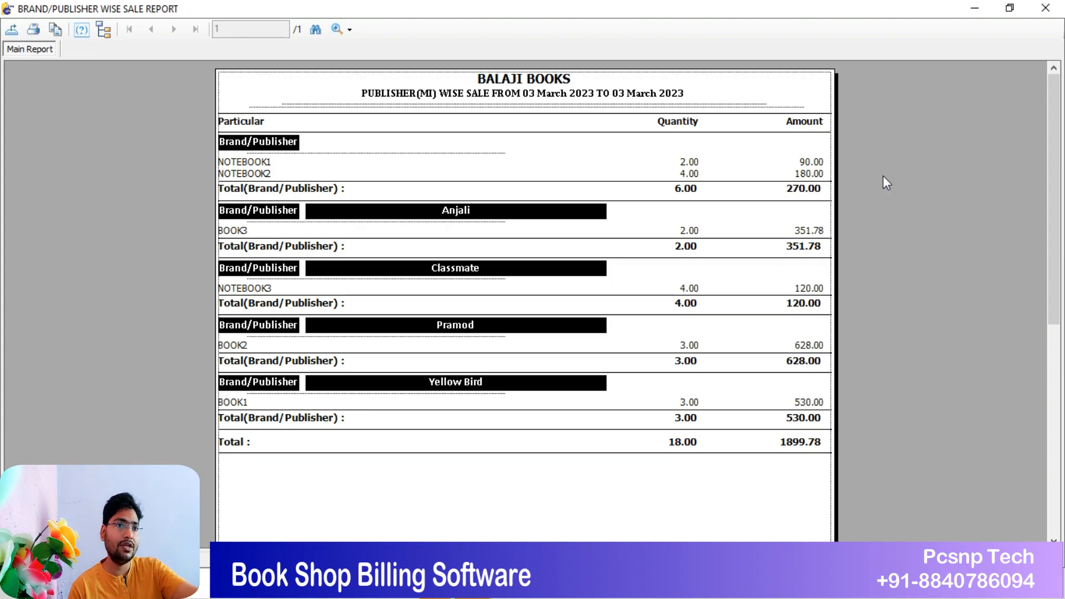
{"action": "left_click", "coordinate": [1046, 7]}
{"action": "left_click", "coordinate": [572, 339]}
{"action": "left_click", "coordinate": [561, 373]}
{"action": "left_click", "coordinate": [566, 374]}
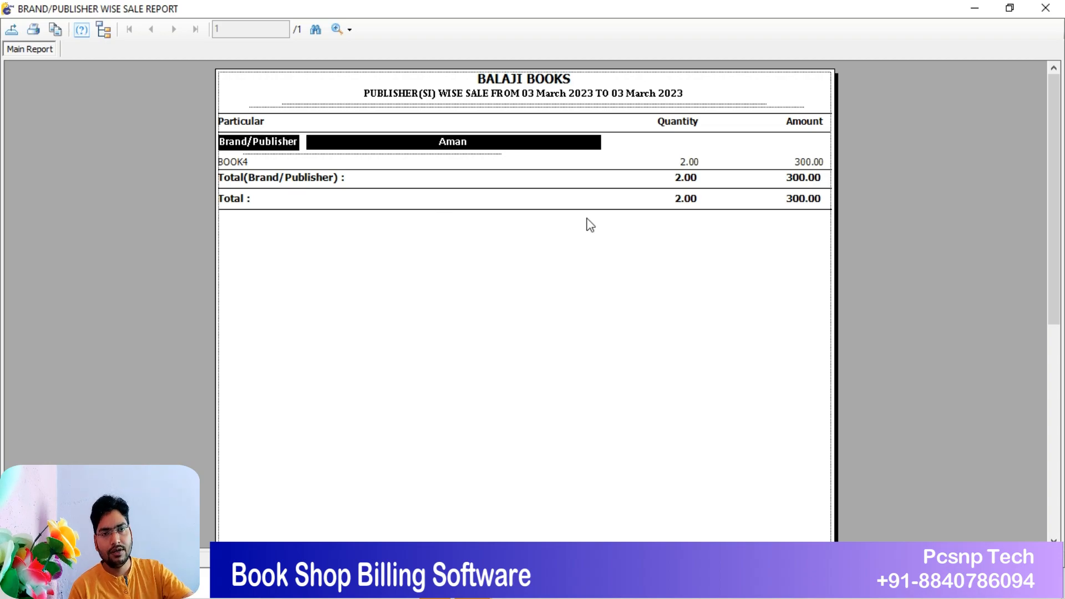
{"action": "left_click", "coordinate": [1046, 7]}
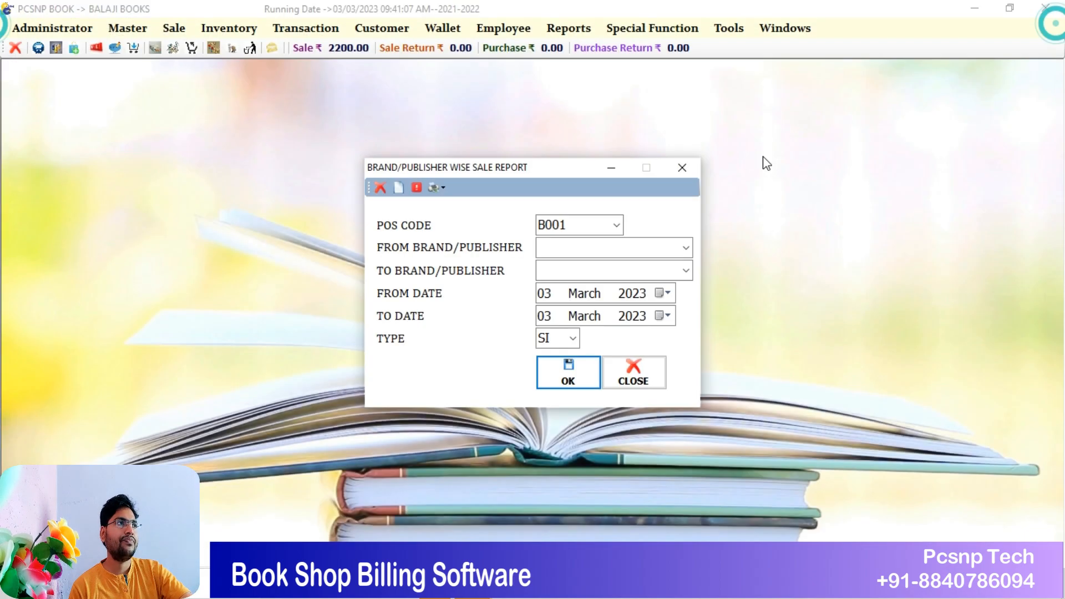
{"action": "left_click", "coordinate": [691, 170]}
- Open POS billing, add BOOK SET to a new bill and save the bill without printing
{"action": "left_click", "coordinate": [174, 27]}
{"action": "left_click", "coordinate": [189, 44]}
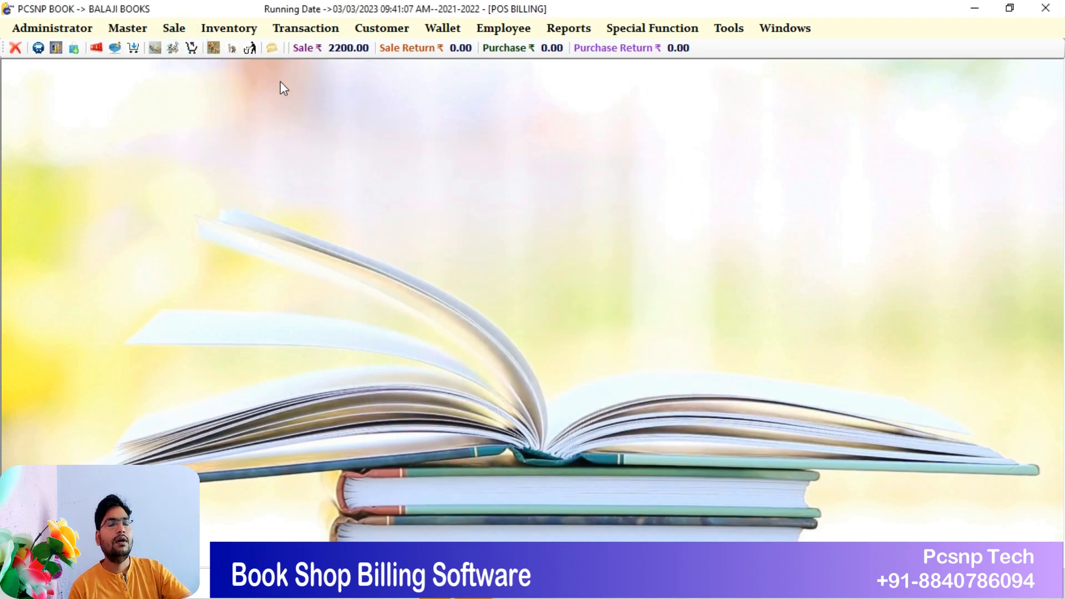
{"action": "type", "text": "BOOK"}
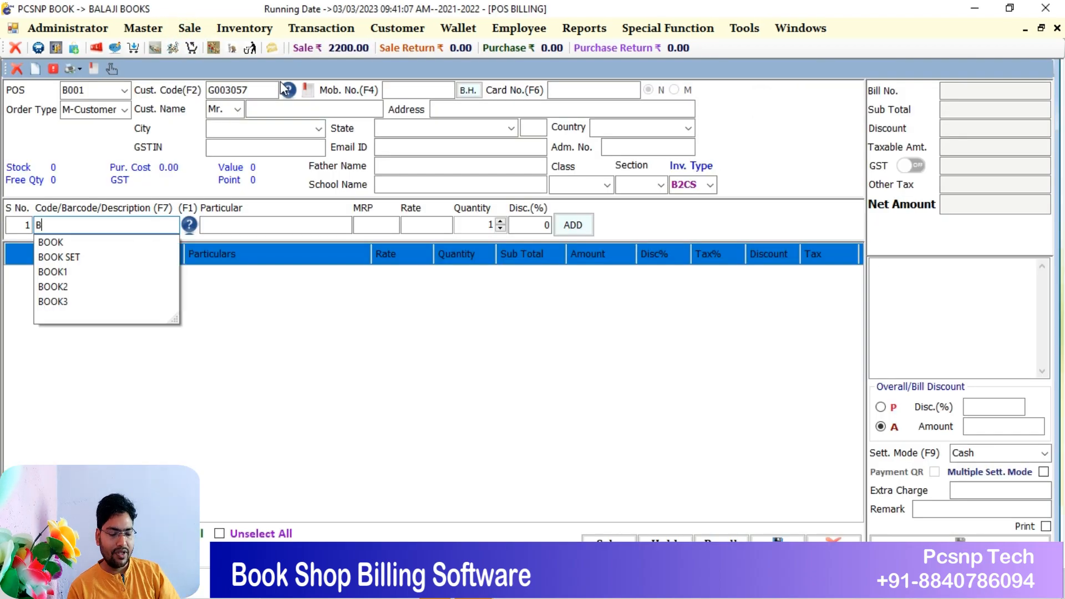
{"action": "key", "text": "Down"}
{"action": "key", "text": "Down"}
{"action": "key", "text": "Return"}
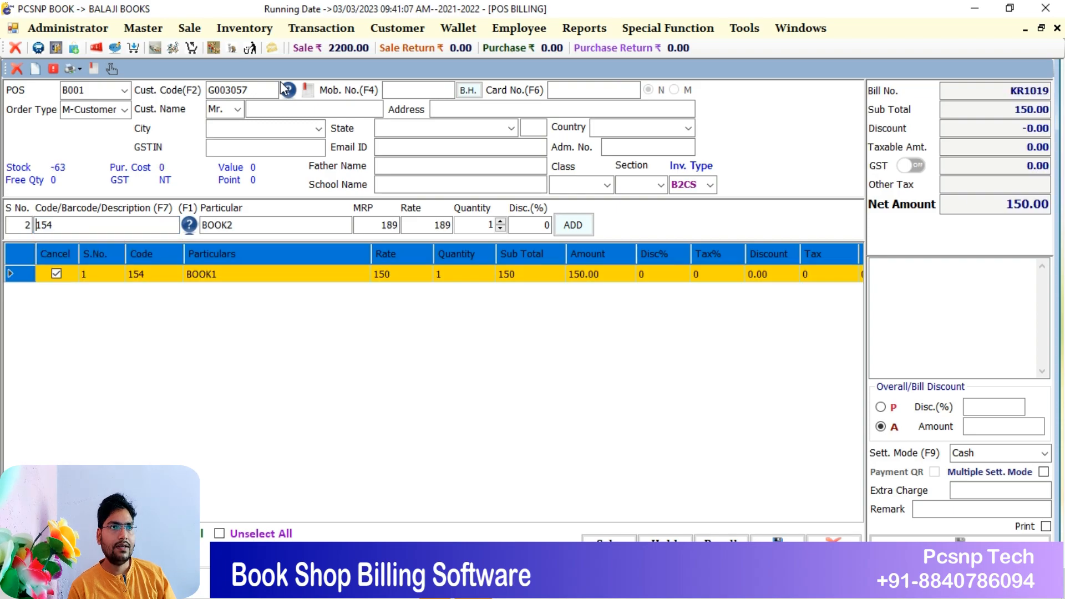
{"action": "key", "text": "ctrl+s"}
{"action": "key", "text": "Escape"}
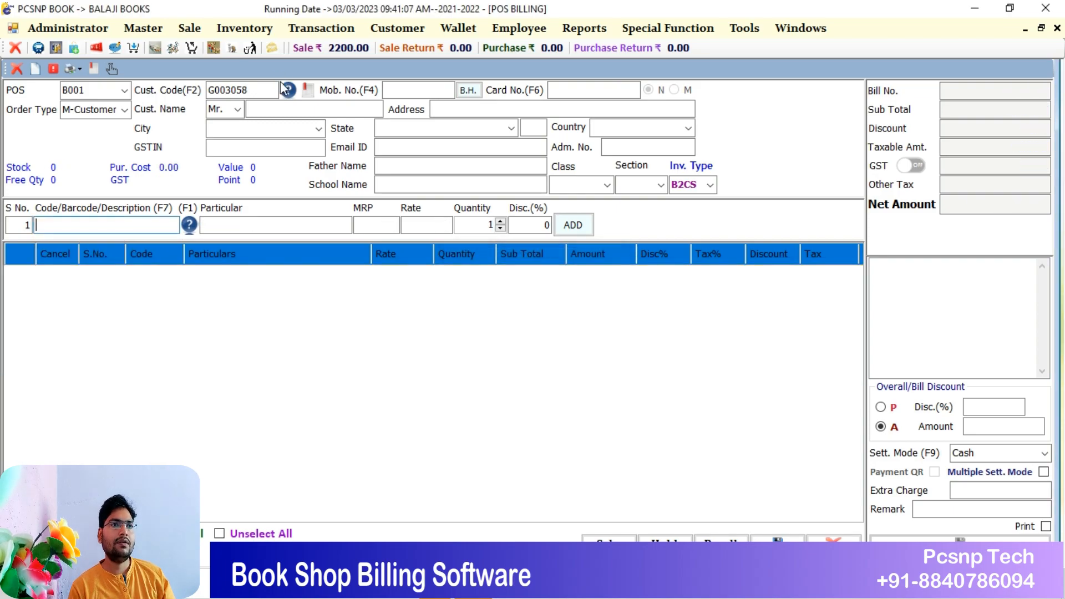
- Bill the BOOK SET a second time and save that bill without printing
{"action": "type", "text": "BOK"}
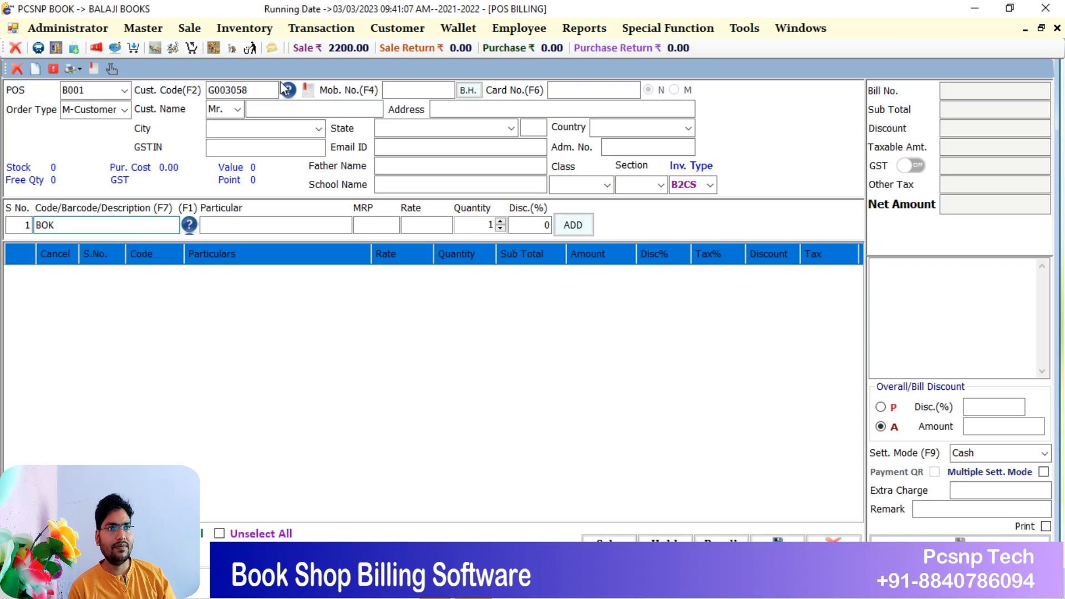
{"action": "key", "text": "BackSpace"}
{"action": "key", "text": "BackSpace"}
{"action": "type", "text": "OOK3"}
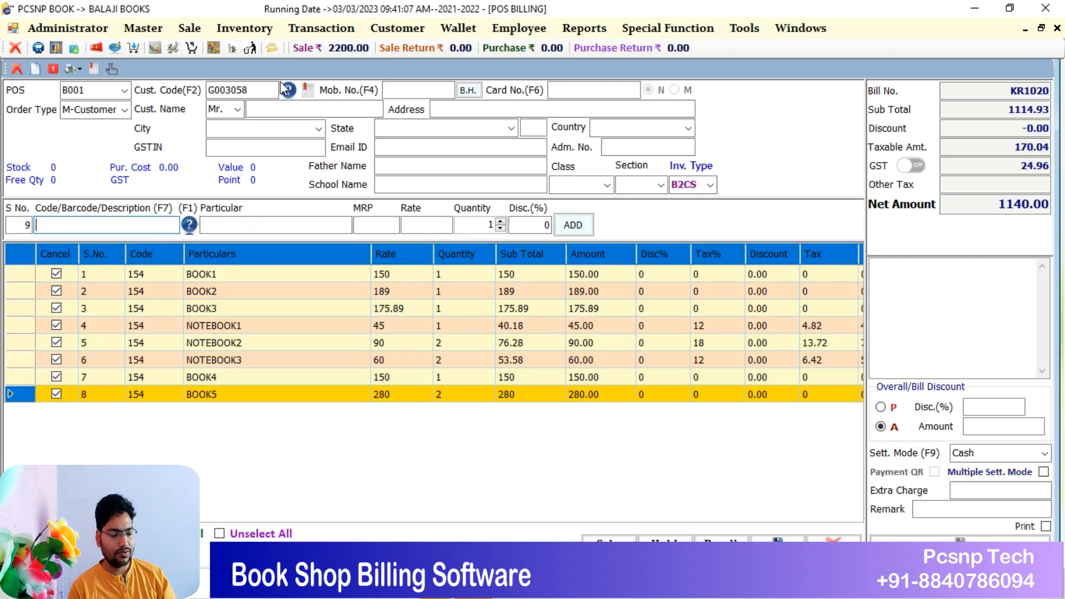
{"action": "key", "text": "ctrl+s"}
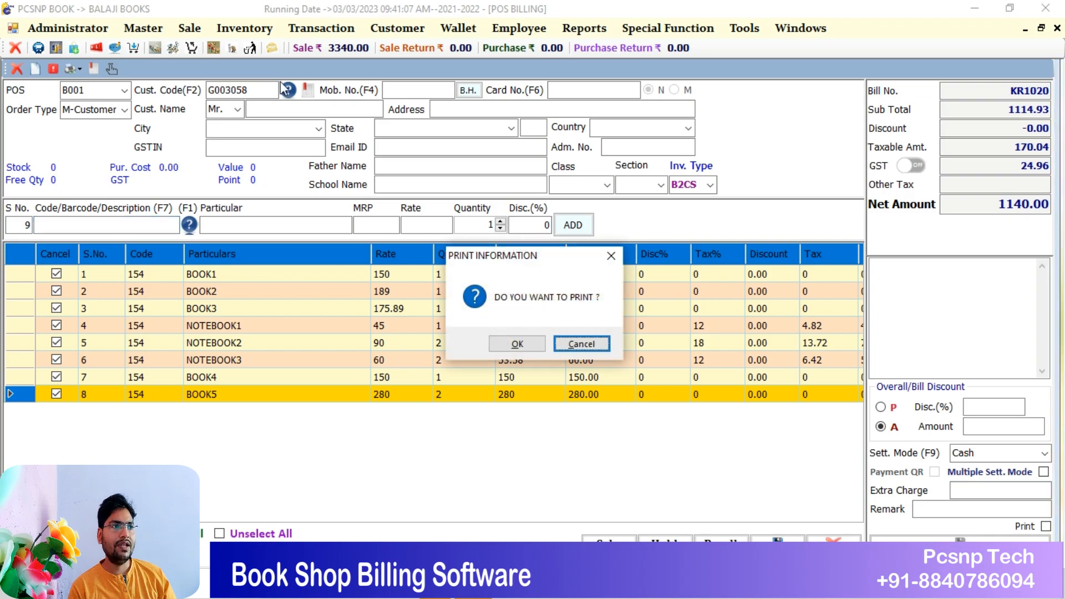
{"action": "key", "text": "Return"}
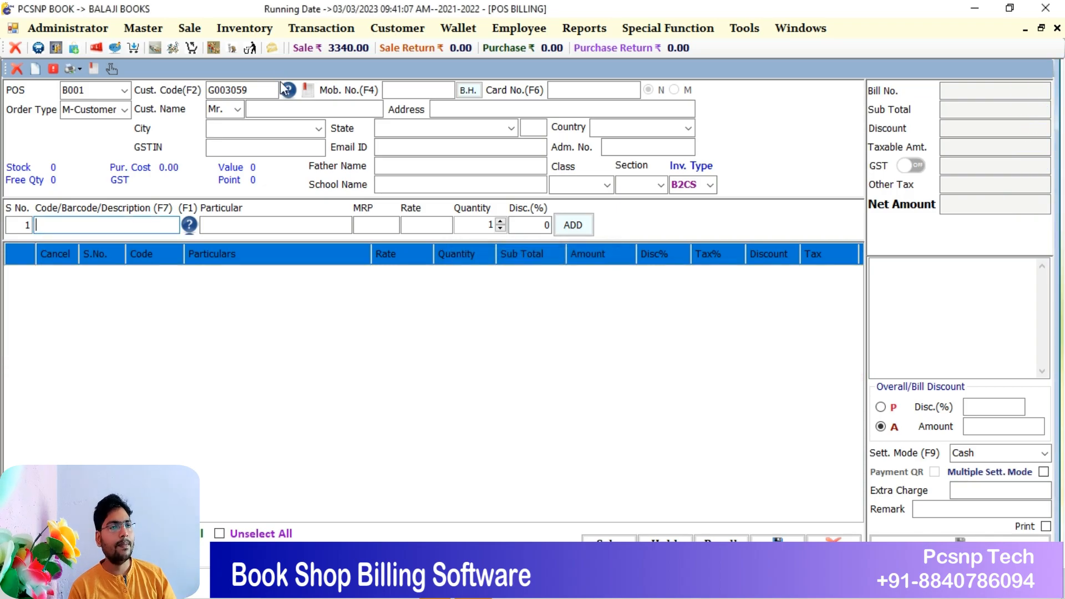
- Add the individual item BOOK1 to a new bill at rate 230 with quantity 1
{"action": "type", "text": "BOK"}
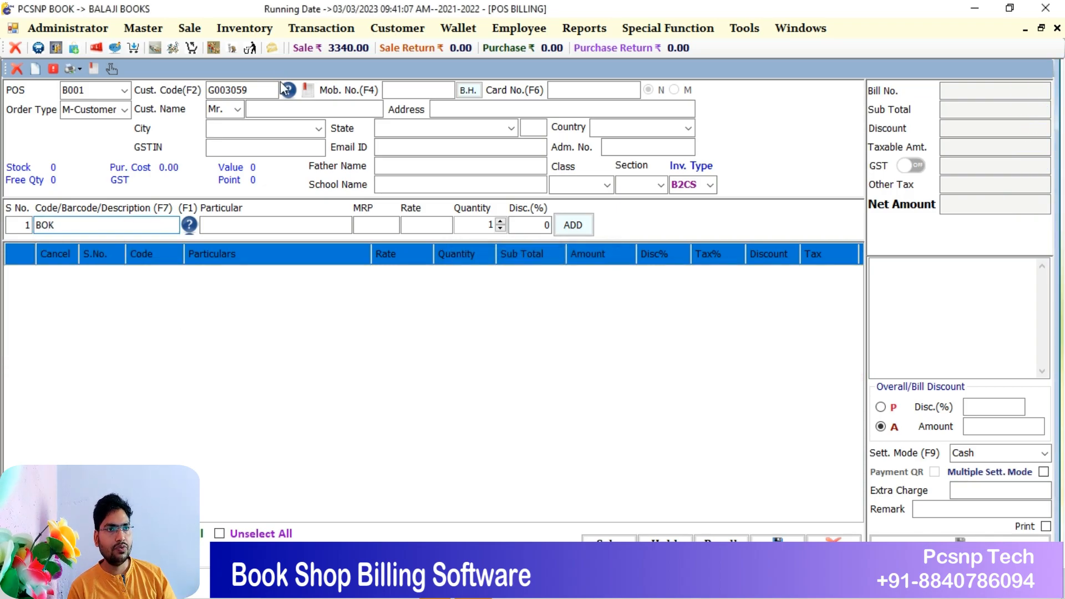
{"action": "key", "text": "BackSpace"}
{"action": "key", "text": "Down"}
{"action": "key", "text": "Down"}
{"action": "key", "text": "Down"}
{"action": "key", "text": "Return"}
{"action": "key", "text": "Return"}
{"action": "key", "text": "Return"}
{"action": "key", "text": "Return"}
{"action": "key", "text": "Return"}
- Add BOOK2 as the bill's second item at rate 250 with quantity 1
{"action": "type", "text": "B"}
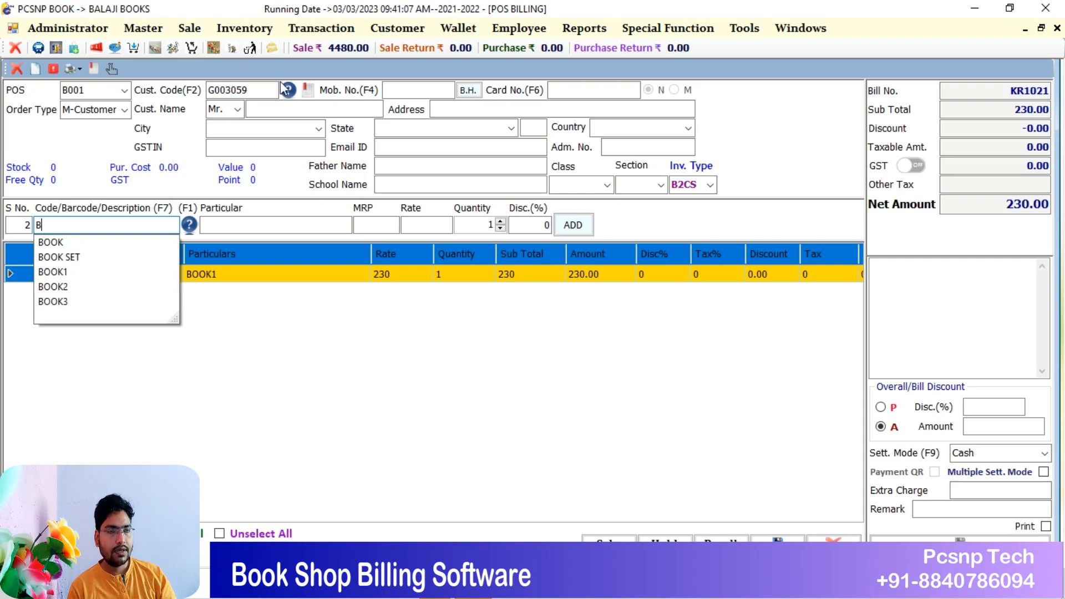
{"action": "key", "text": "Down"}
{"action": "key", "text": "Down"}
{"action": "key", "text": "Down"}
{"action": "key", "text": "Down"}
{"action": "key", "text": "Return"}
{"action": "key", "text": "Return"}
{"action": "key", "text": "Return"}
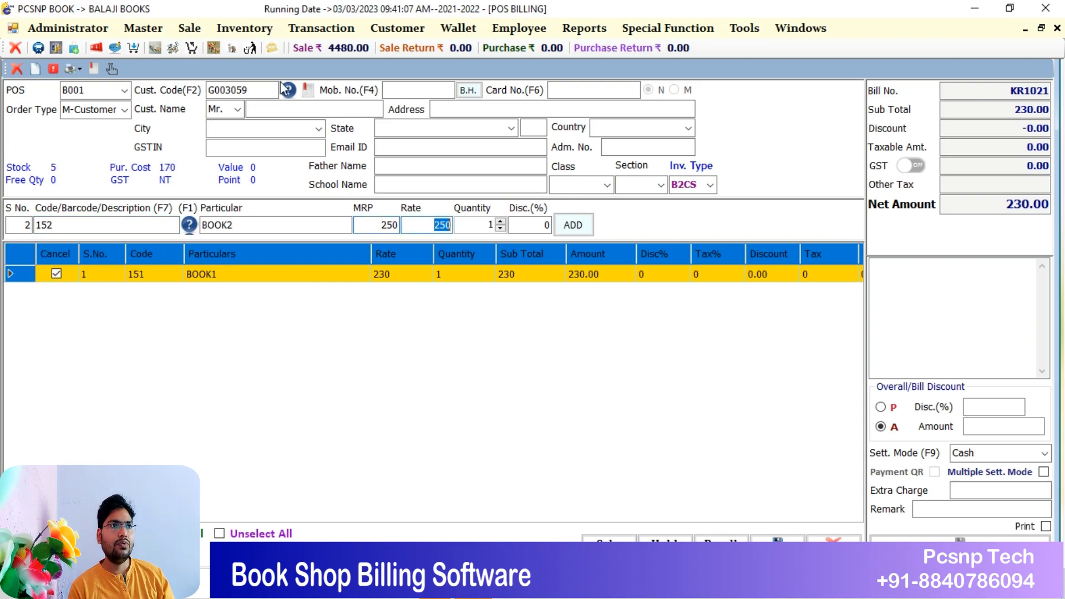
{"action": "key", "text": "Return"}
{"action": "key", "text": "Return"}
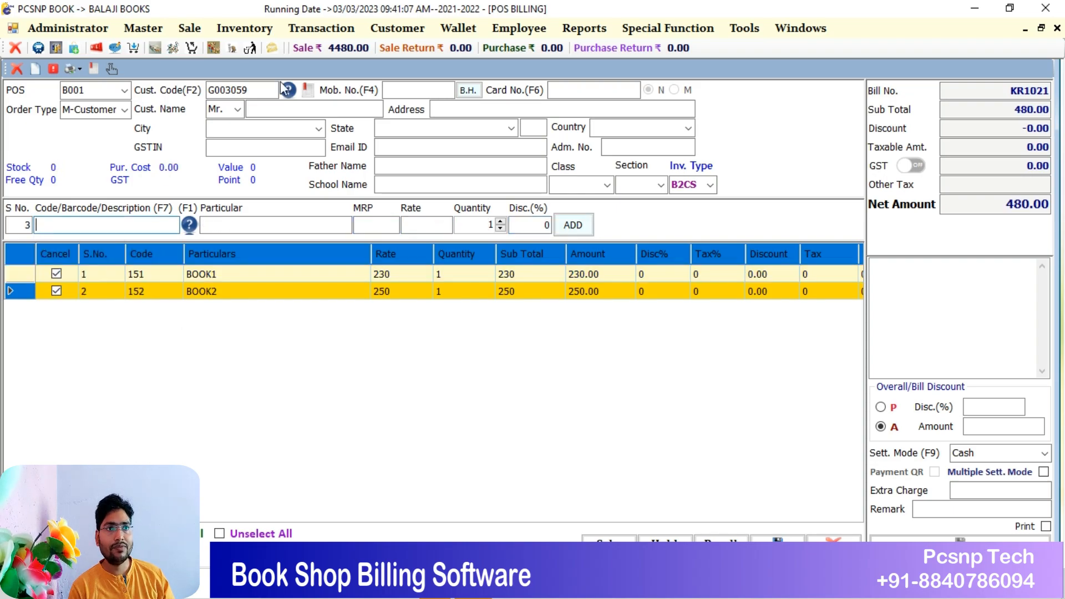
- Add BOOK3 as the bill's third item at rate 270 with quantity 1
{"action": "type", "text": "BO"}
{"action": "key", "text": "Down"}
{"action": "key", "text": "Down"}
{"action": "key", "text": "Down"}
{"action": "key", "text": "Down"}
{"action": "key", "text": "Down"}
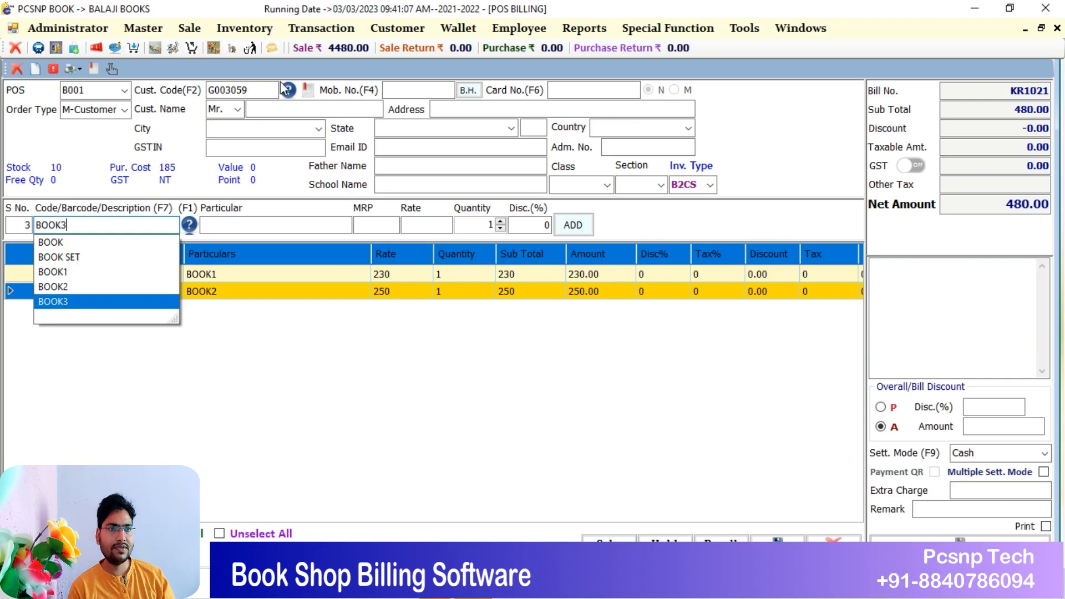
{"action": "key", "text": "Return"}
{"action": "key", "text": "Return"}
{"action": "key", "text": "Return"}
{"action": "key", "text": "Return"}
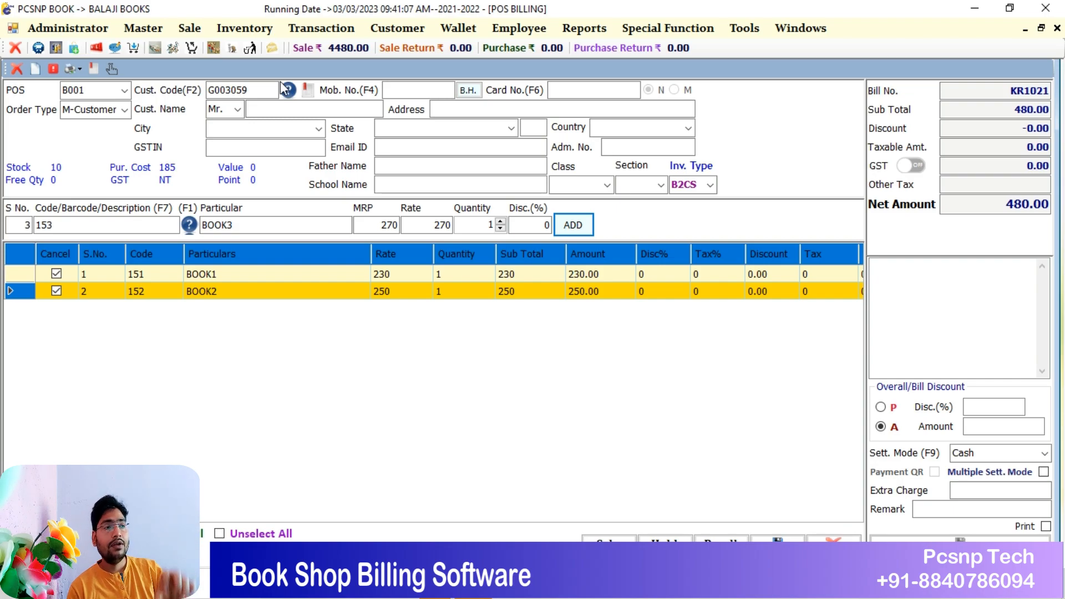
{"action": "key", "text": "Return"}
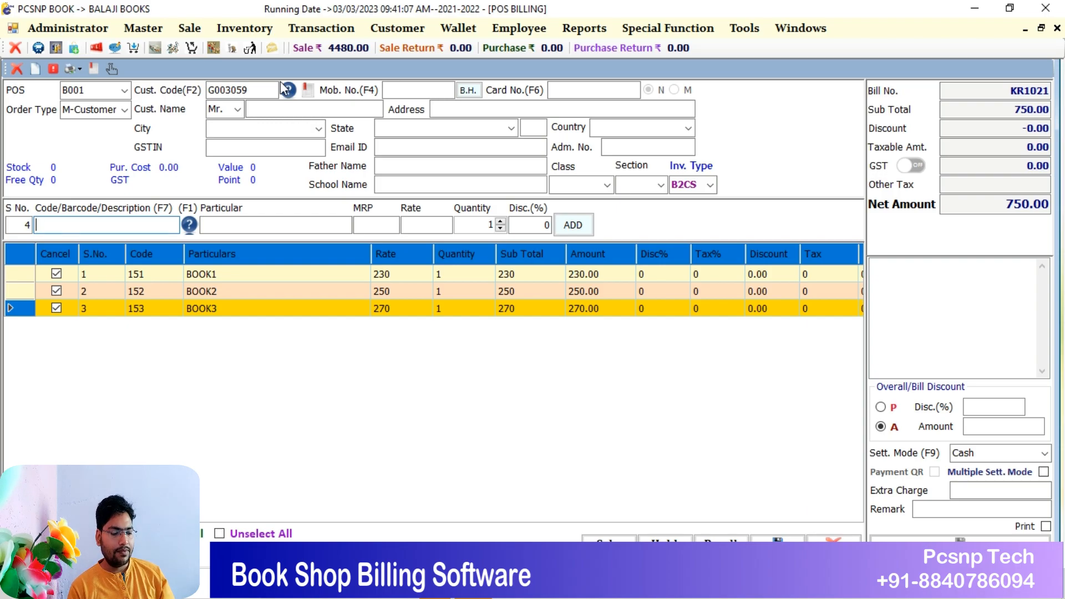
- Save the bill with the three individual books without printing it
{"action": "key", "text": "ctrl+s"}
{"action": "key", "text": "Right"}
{"action": "key", "text": "Return"}
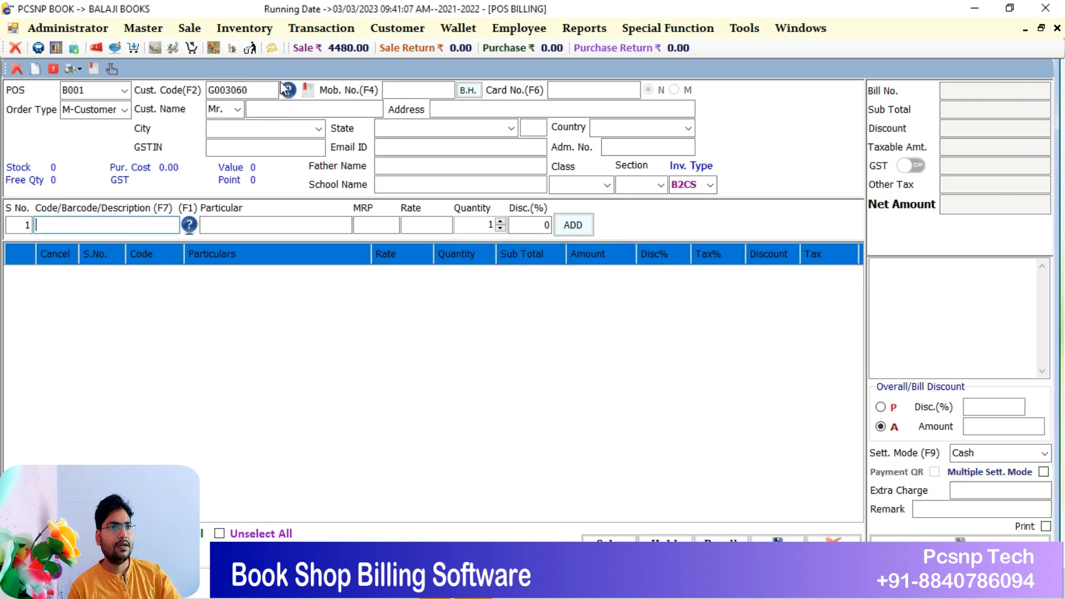
- Open the Brand/Publisher Sale Report from the billing reports and generate it for 03 March 2023 with type MI
{"action": "left_click", "coordinate": [585, 28]}
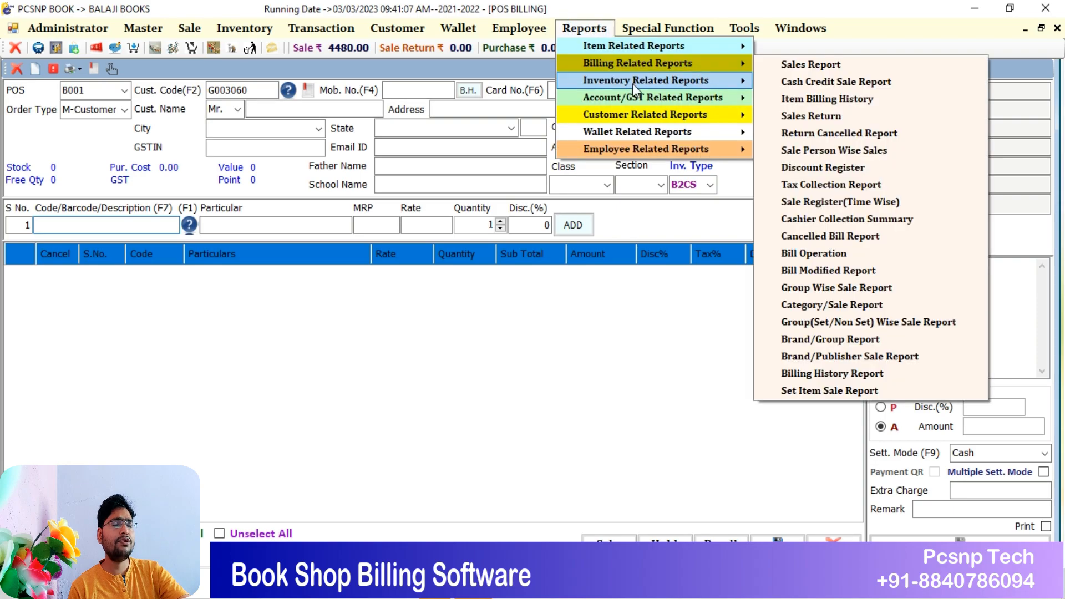
{"action": "left_click", "coordinate": [836, 359]}
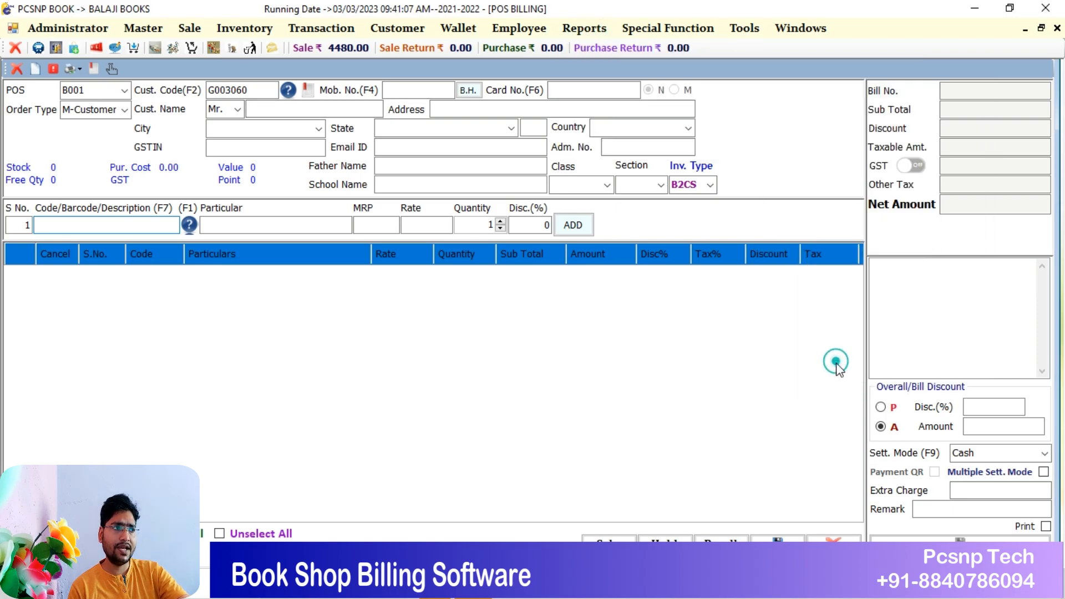
{"action": "left_click", "coordinate": [578, 377]}
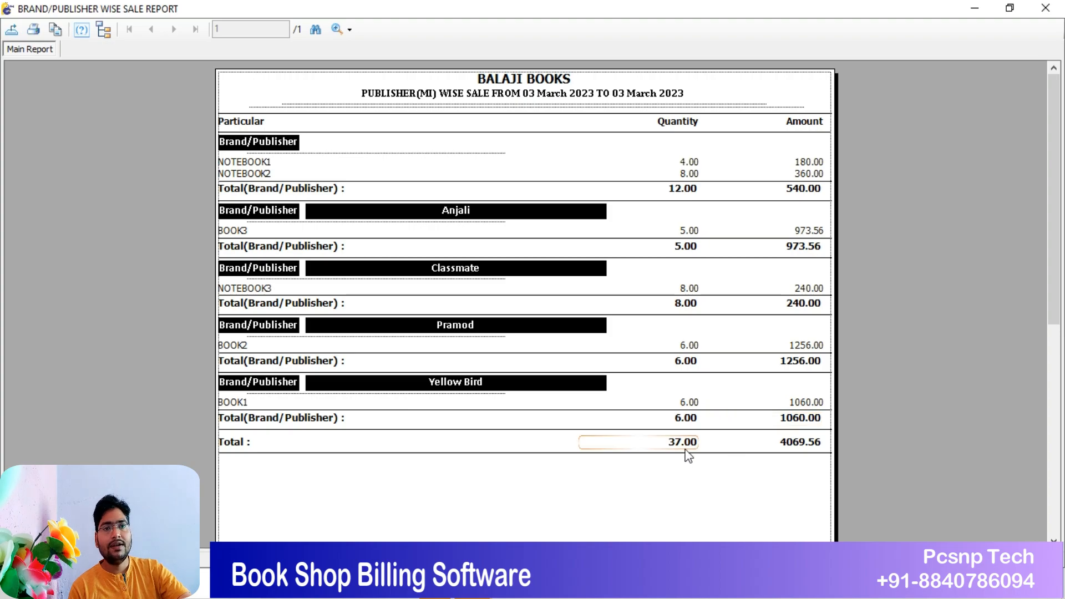
- Close the MI report, generate the brand/publisher-wise sale report with type SI, and close it after checking the publisher totals
{"action": "left_click", "coordinate": [1046, 8]}
{"action": "left_click", "coordinate": [572, 338]}
{"action": "left_click", "coordinate": [555, 355]}
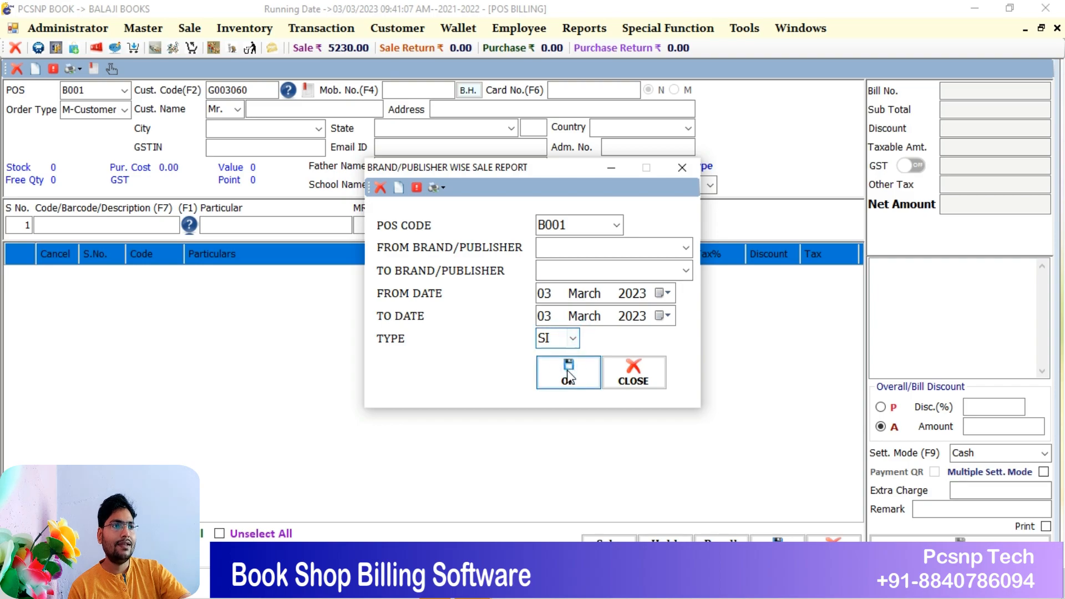
{"action": "left_click", "coordinate": [568, 373]}
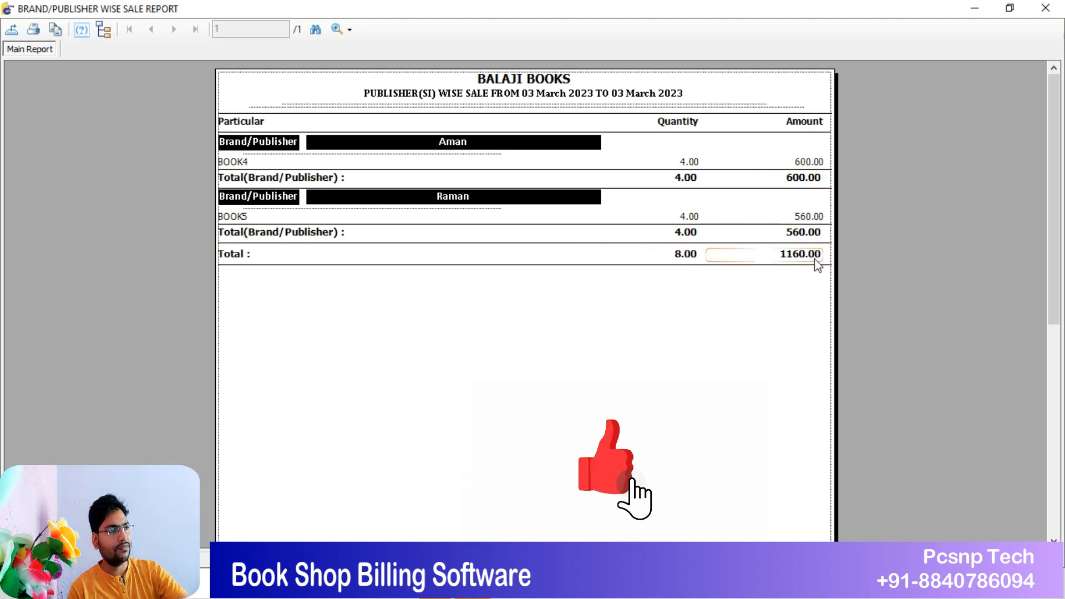
{"action": "key", "text": "Escape"}
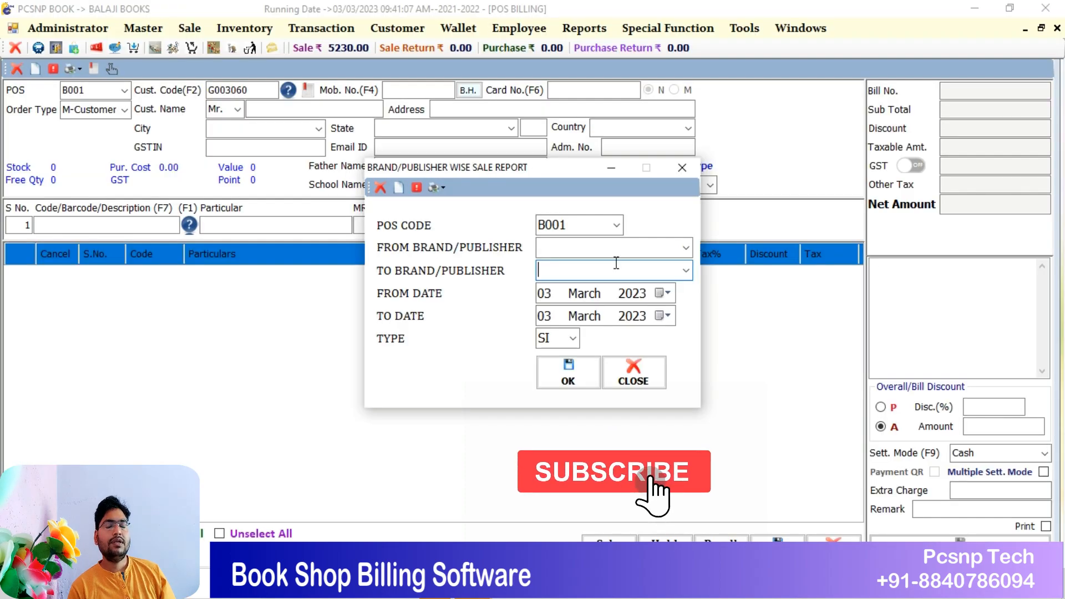